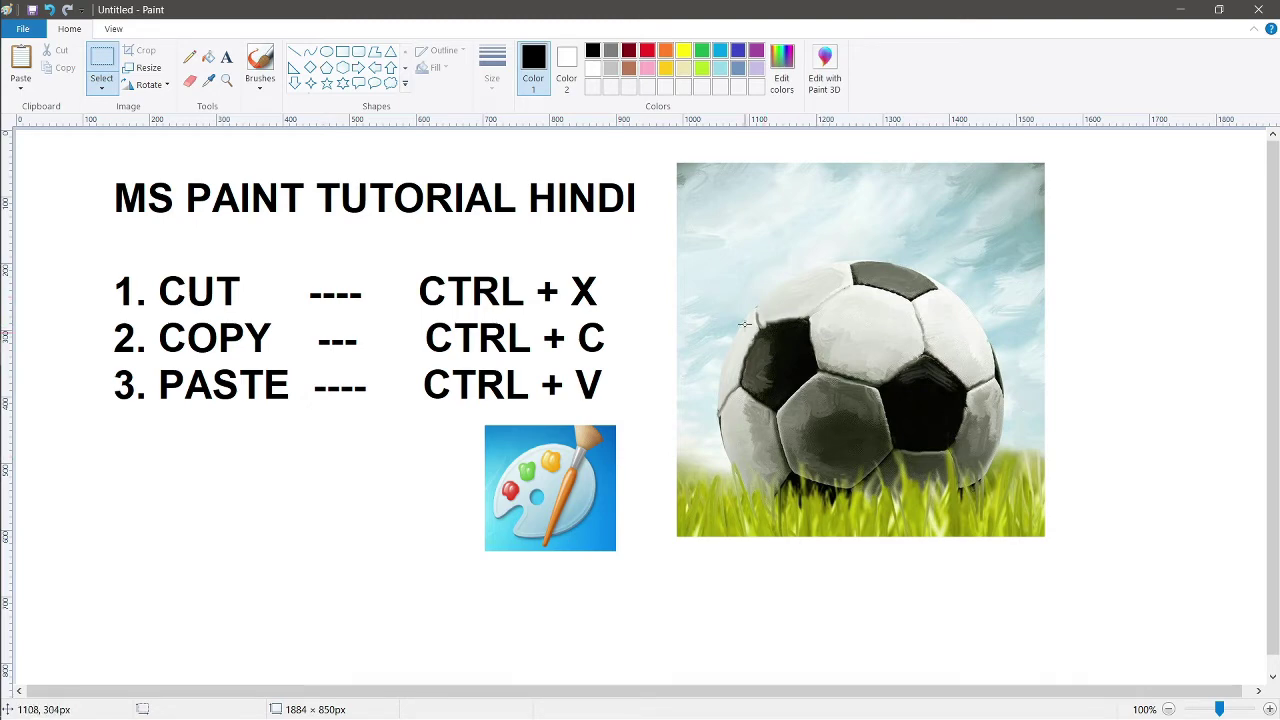
# - Draw a rough black Pencil loop around the football picture
pyautogui.moveTo(886, 247)
pyautogui.mouseDown()
pyautogui.moveTo(805, 252)
pyautogui.moveTo(708, 420)
pyautogui.moveTo(887, 520)
pyautogui.moveTo(1020, 380)
pyautogui.moveTo(1000, 306)
pyautogui.moveTo(812, 245)
pyautogui.mouseUp()
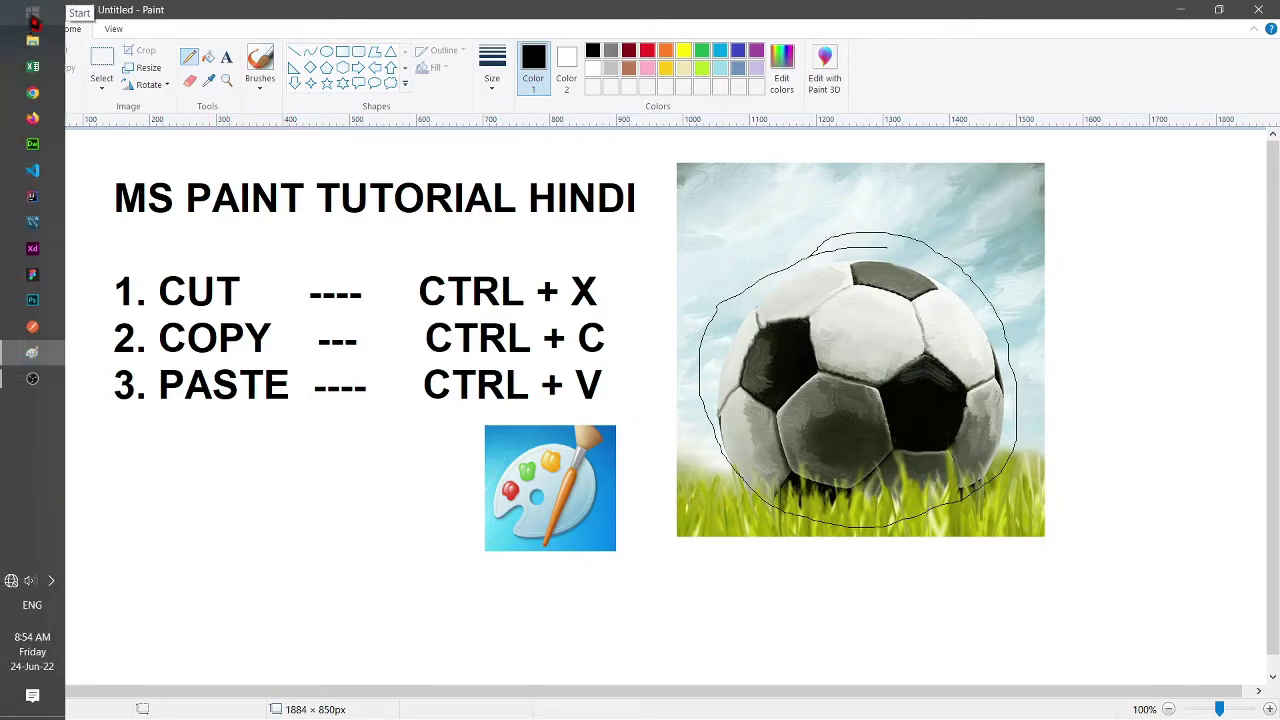
# - Search the Start menu for 'paint' and launch the Paint app
pyautogui.click(33, 22)
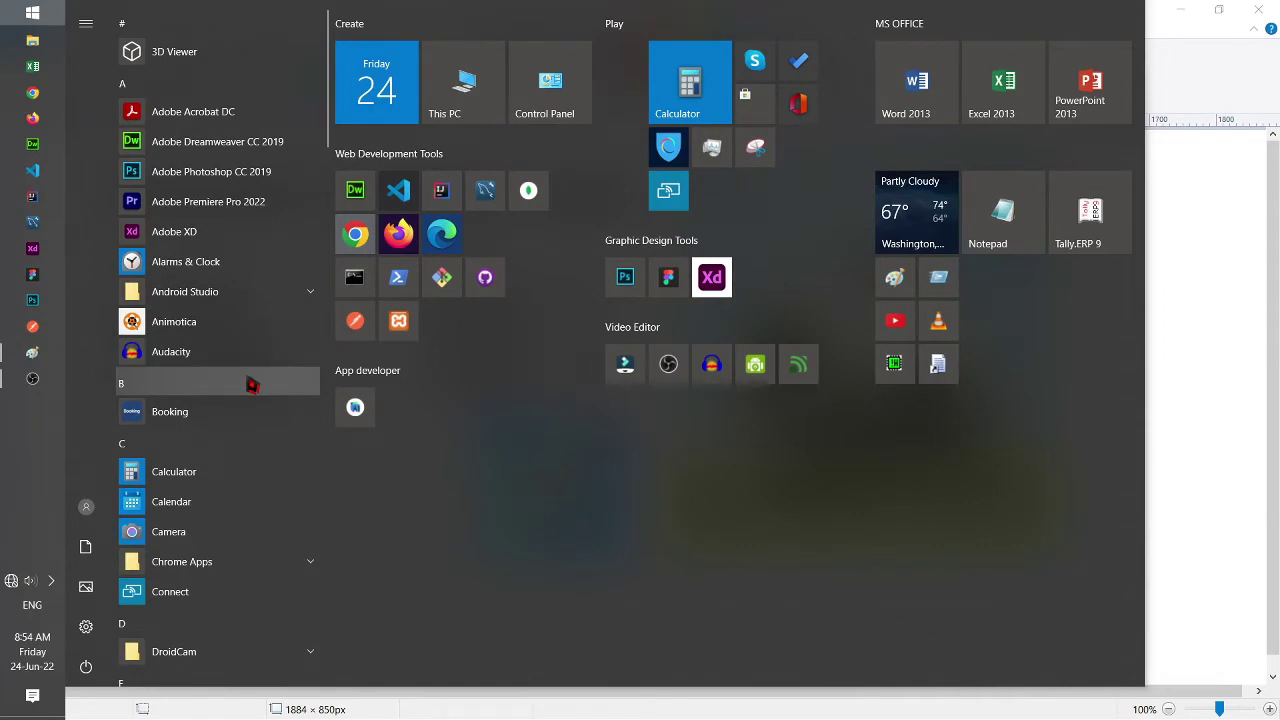
pyautogui.write('pain')
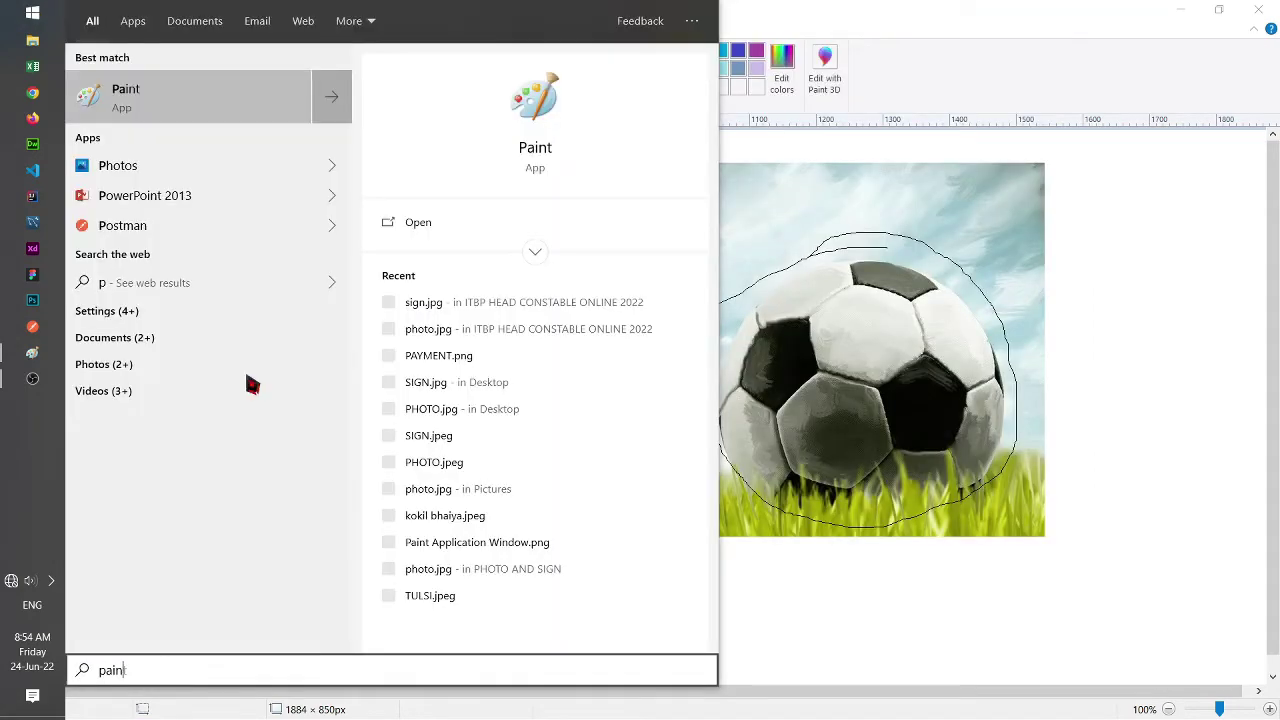
pyautogui.write('t')
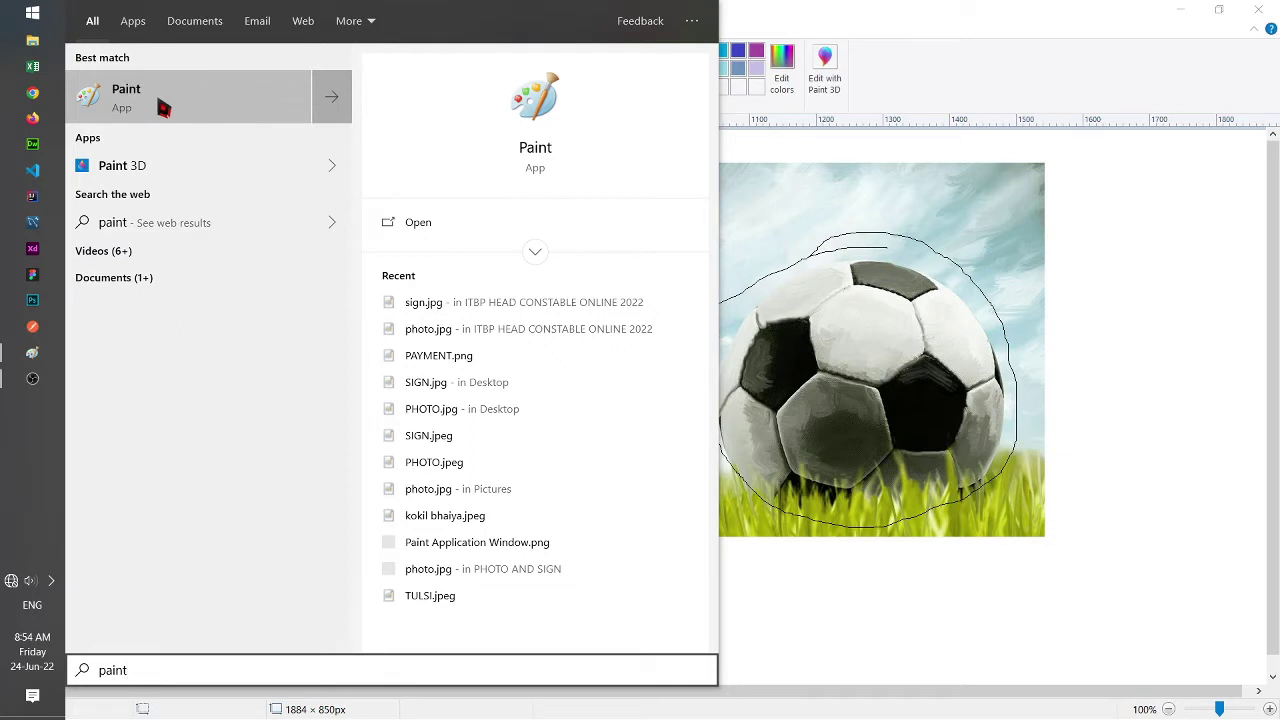
pyautogui.click(163, 108)
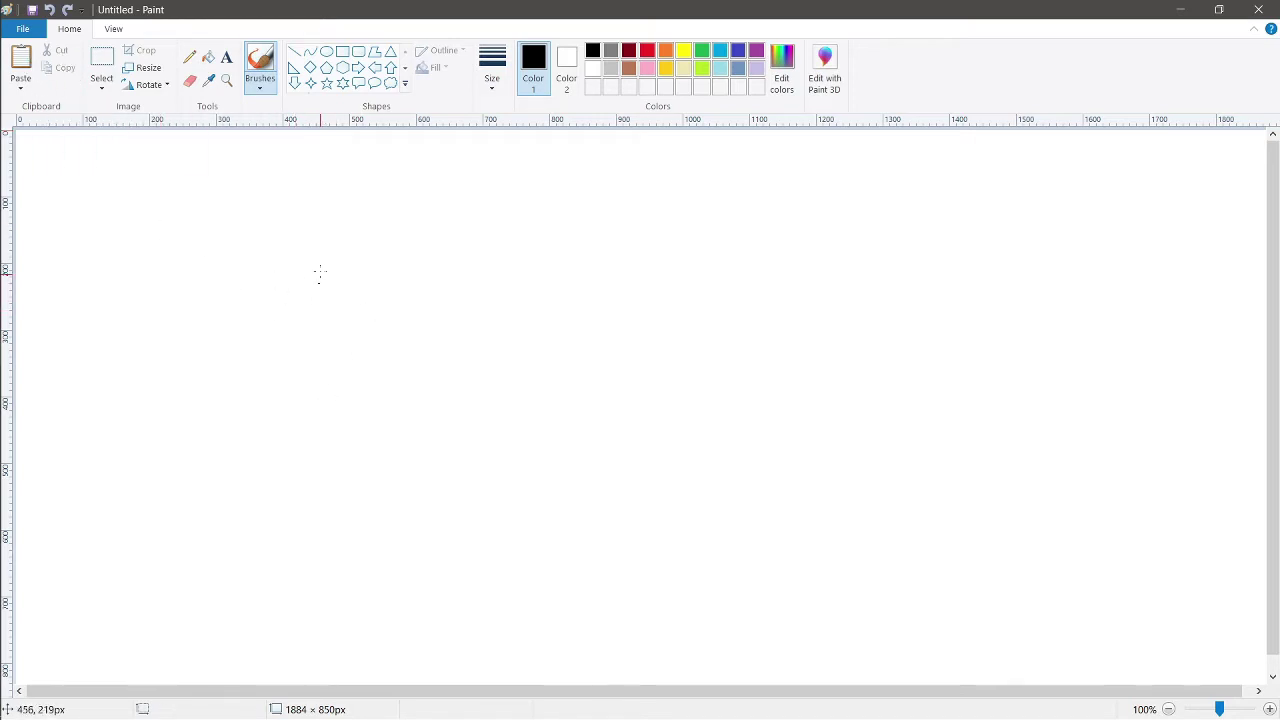
# - Draw a black-outlined rectangle in the upper-left area and fill it with red
pyautogui.click(342, 52)
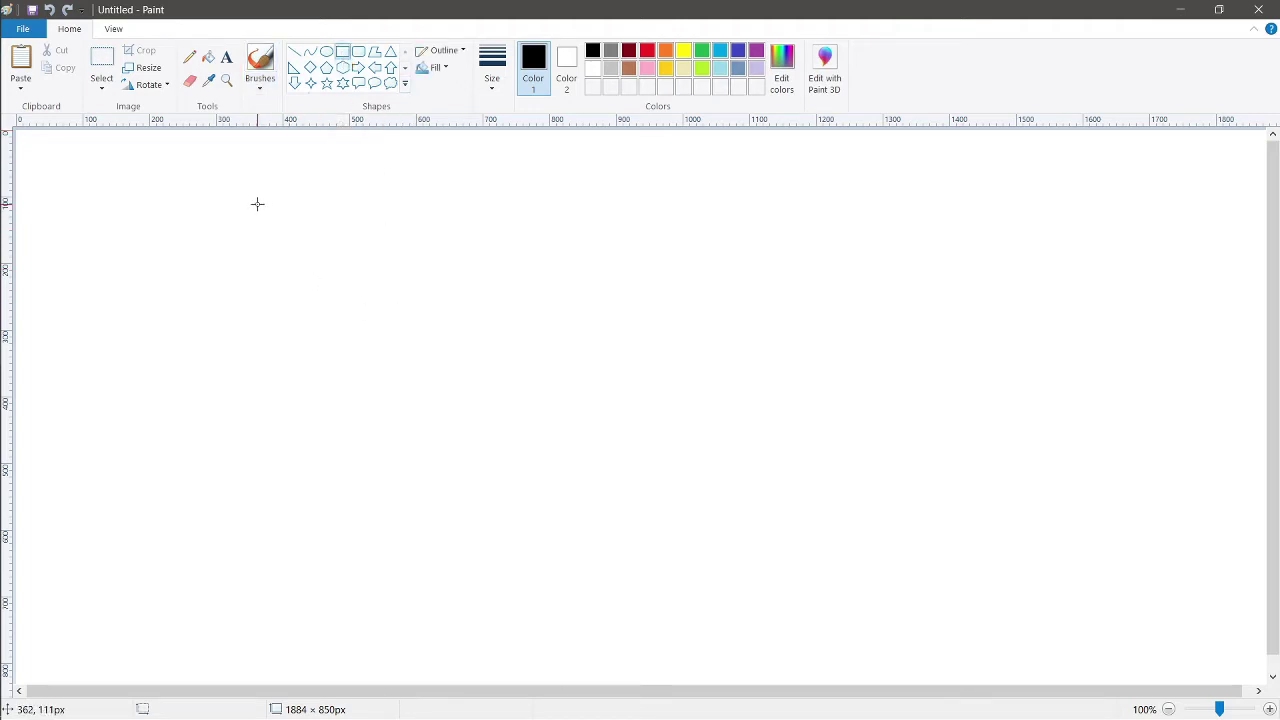
pyautogui.moveTo(257, 204); pyautogui.dragTo(477, 398)
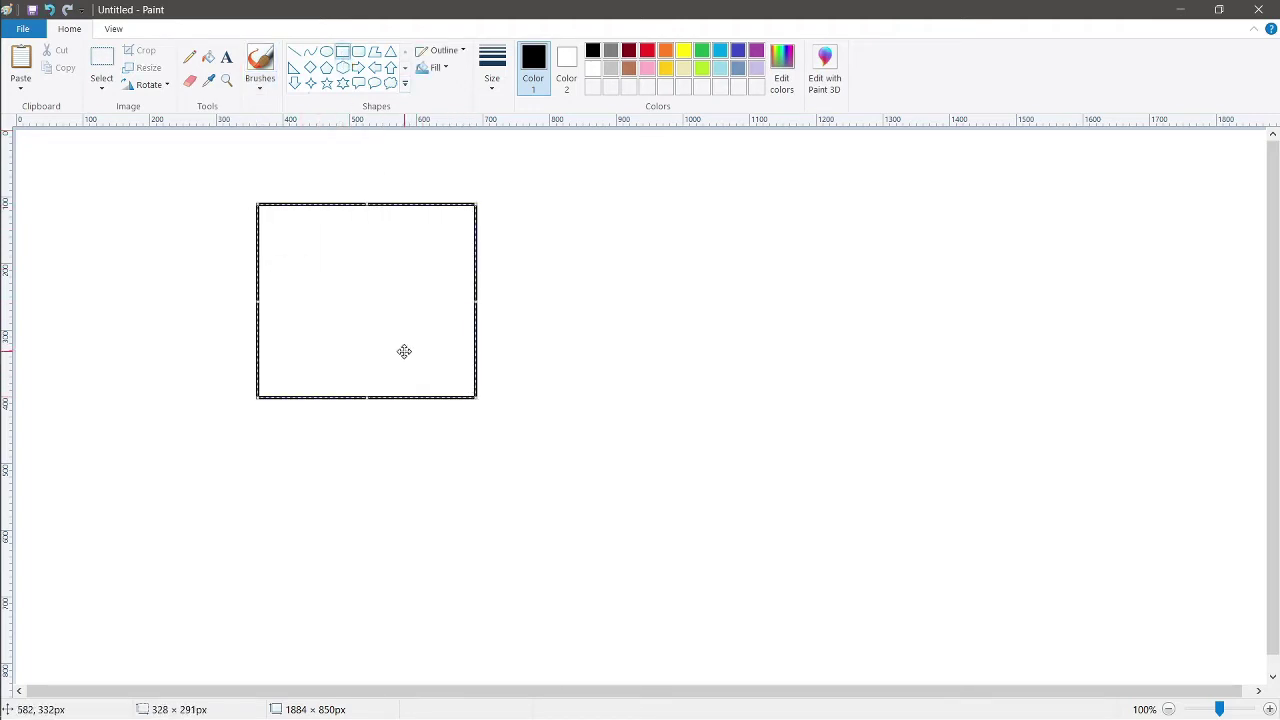
pyautogui.click(208, 57)
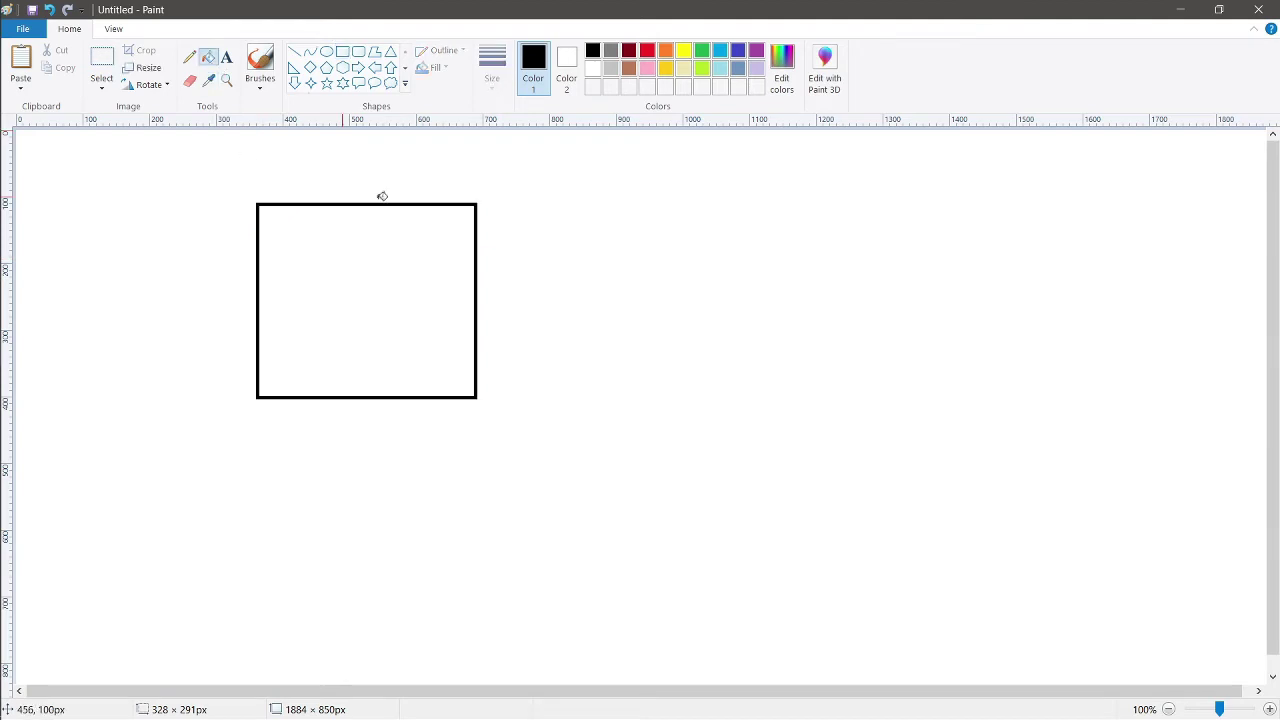
pyautogui.click(648, 52)
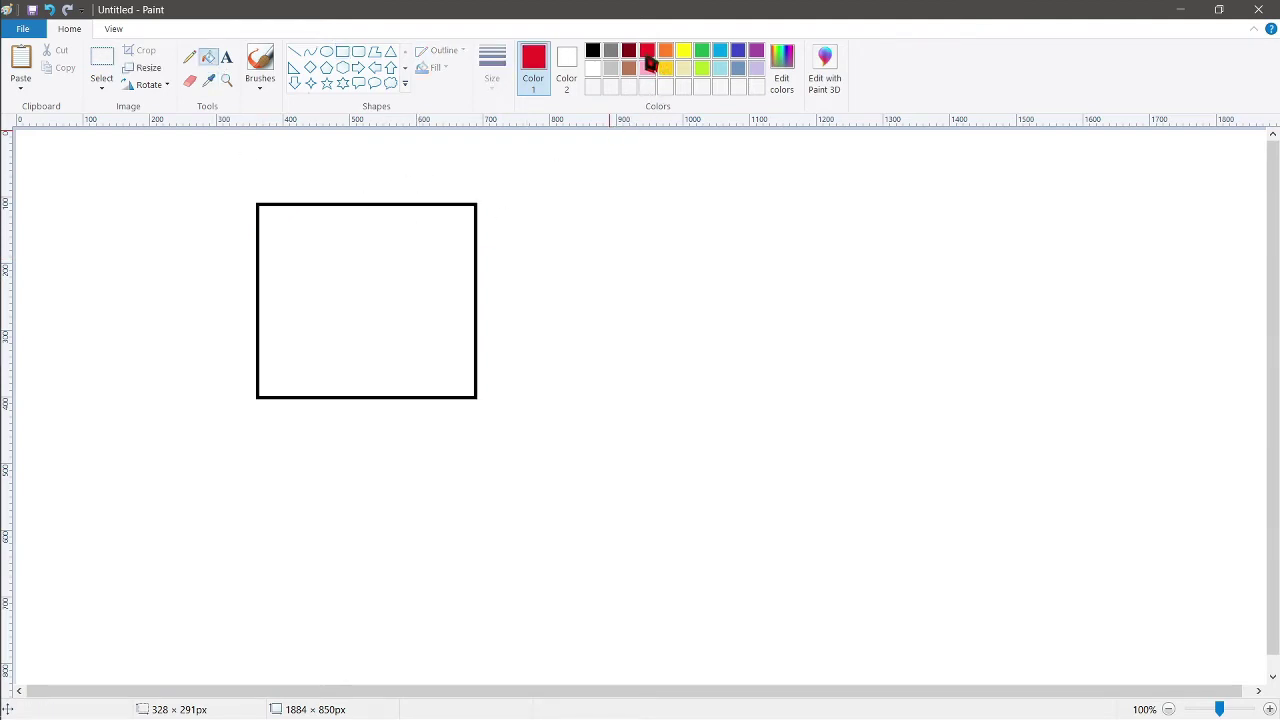
pyautogui.click(352, 288)
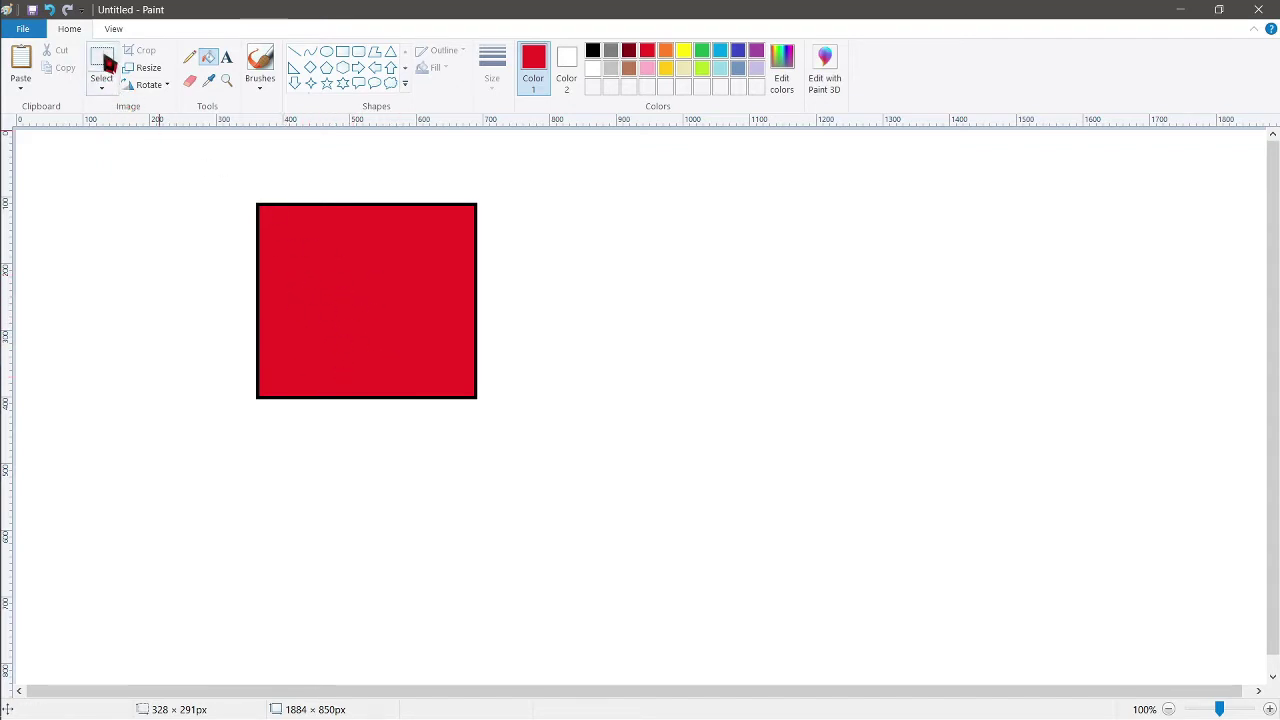
pyautogui.click(103, 92)
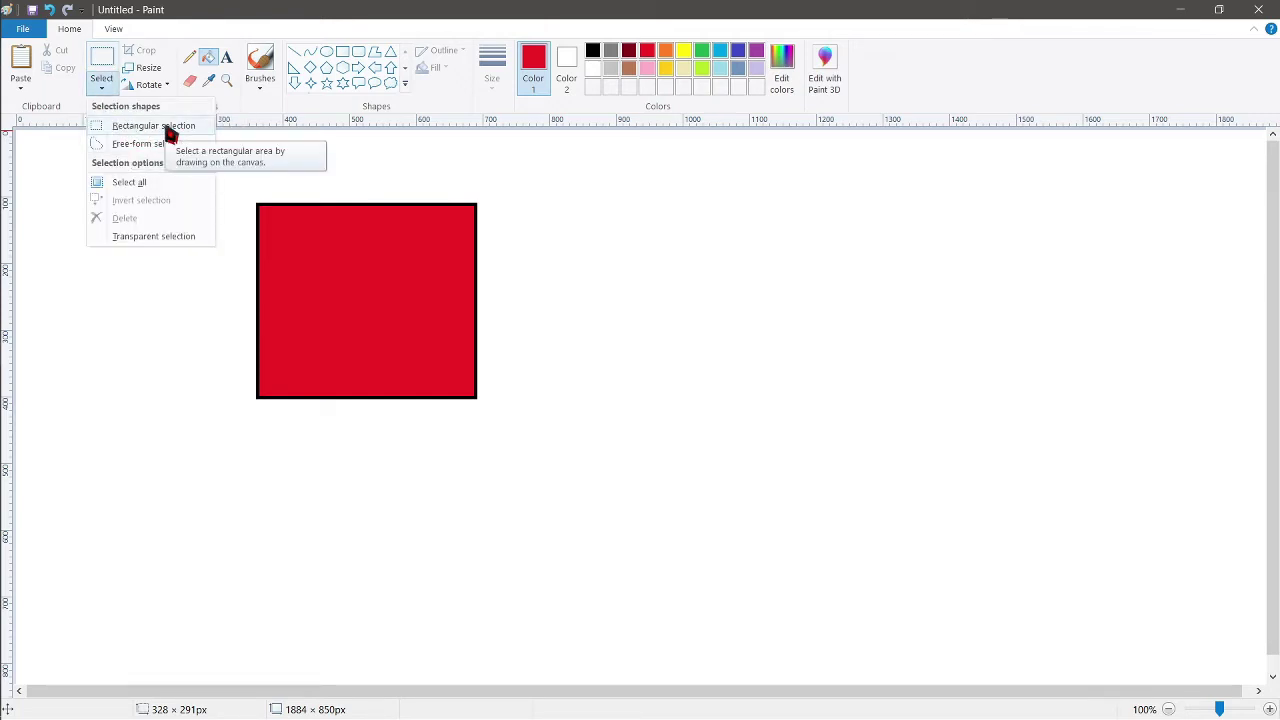
# - Box the red square with a rectangular selection and cut it
pyautogui.click(110, 129)
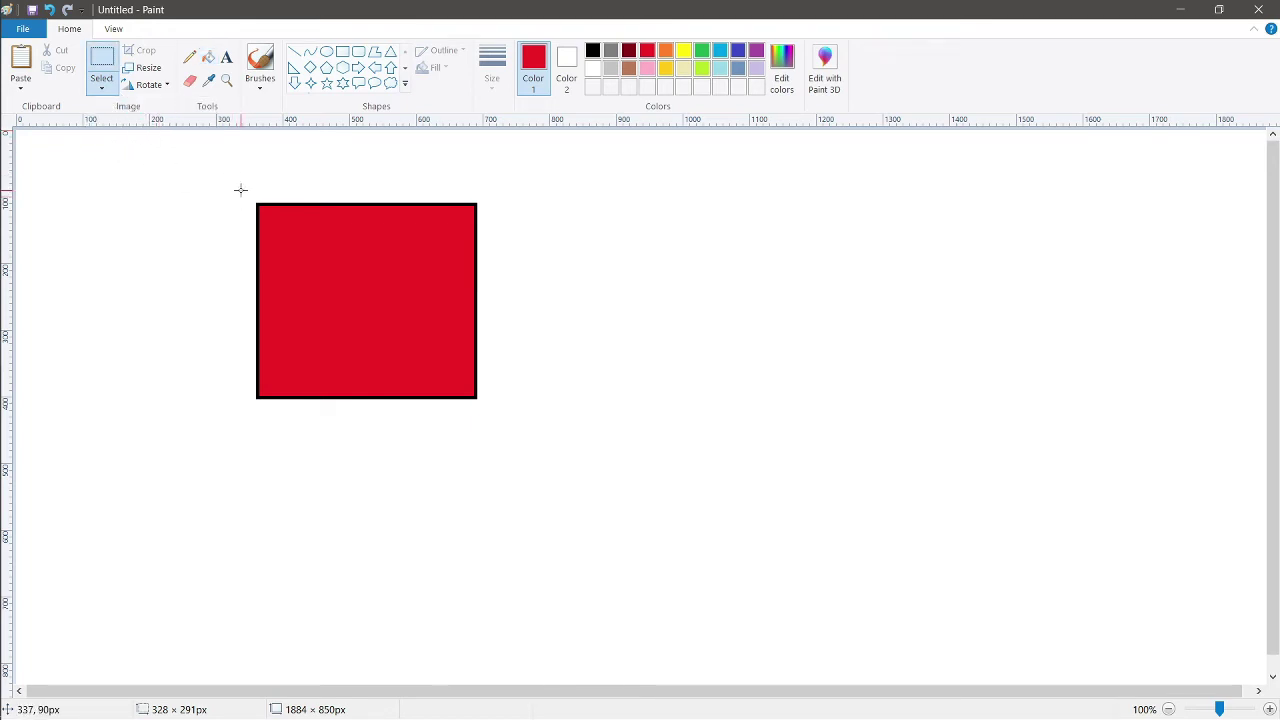
pyautogui.moveTo(238, 184)
pyautogui.mouseDown()
pyautogui.moveTo(481, 420)
pyautogui.moveTo(490, 413)
pyautogui.mouseUp()
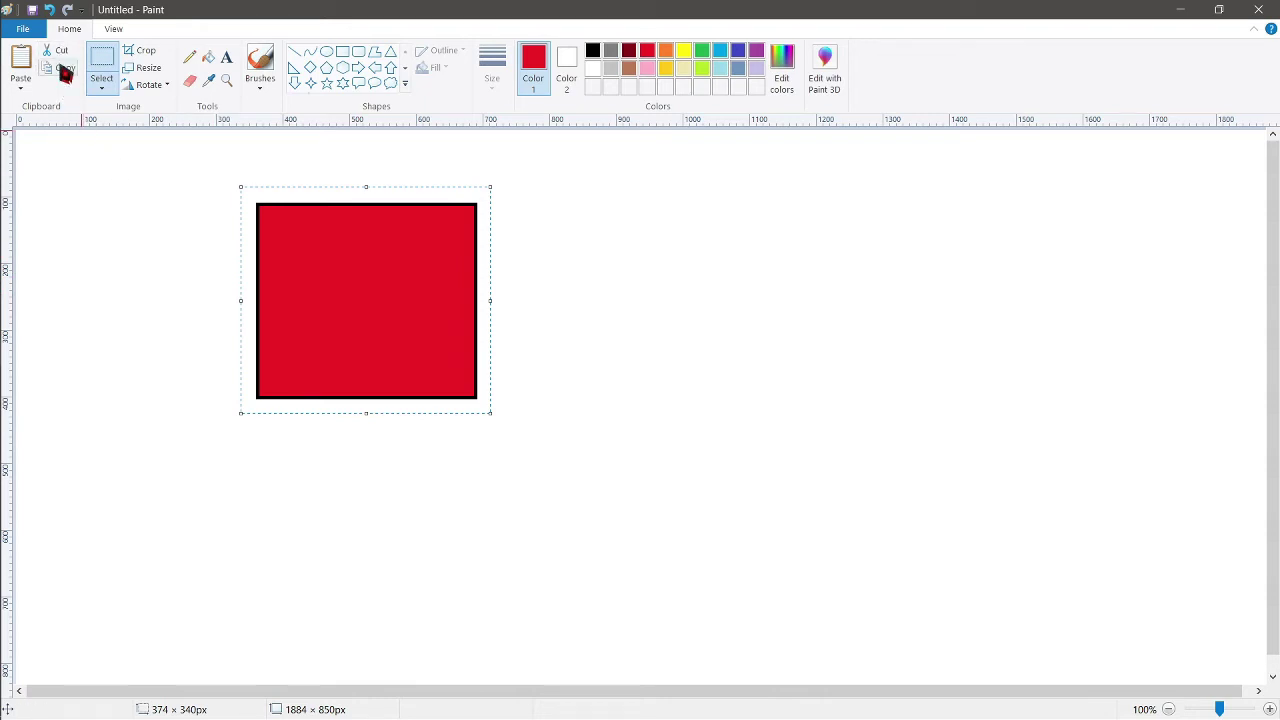
pyautogui.click(218, 210)
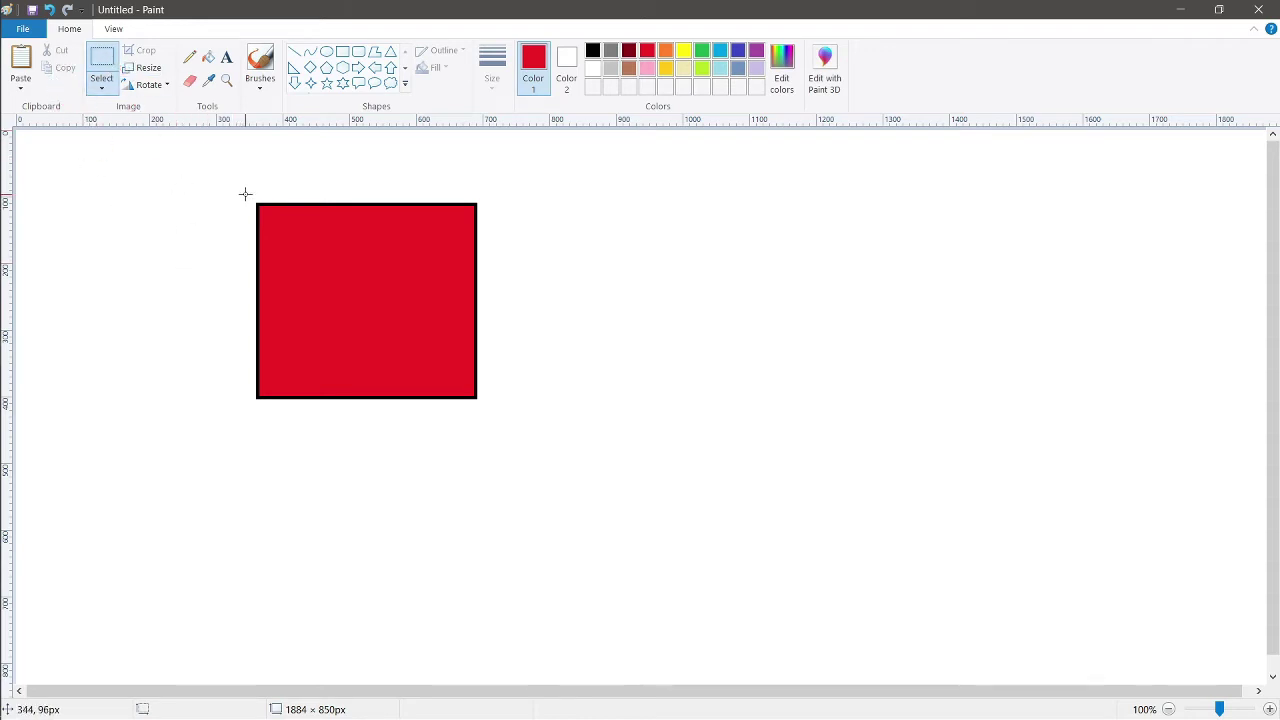
pyautogui.moveTo(245, 191)
pyautogui.mouseDown()
pyautogui.moveTo(447, 419)
pyautogui.moveTo(493, 414)
pyautogui.mouseUp()
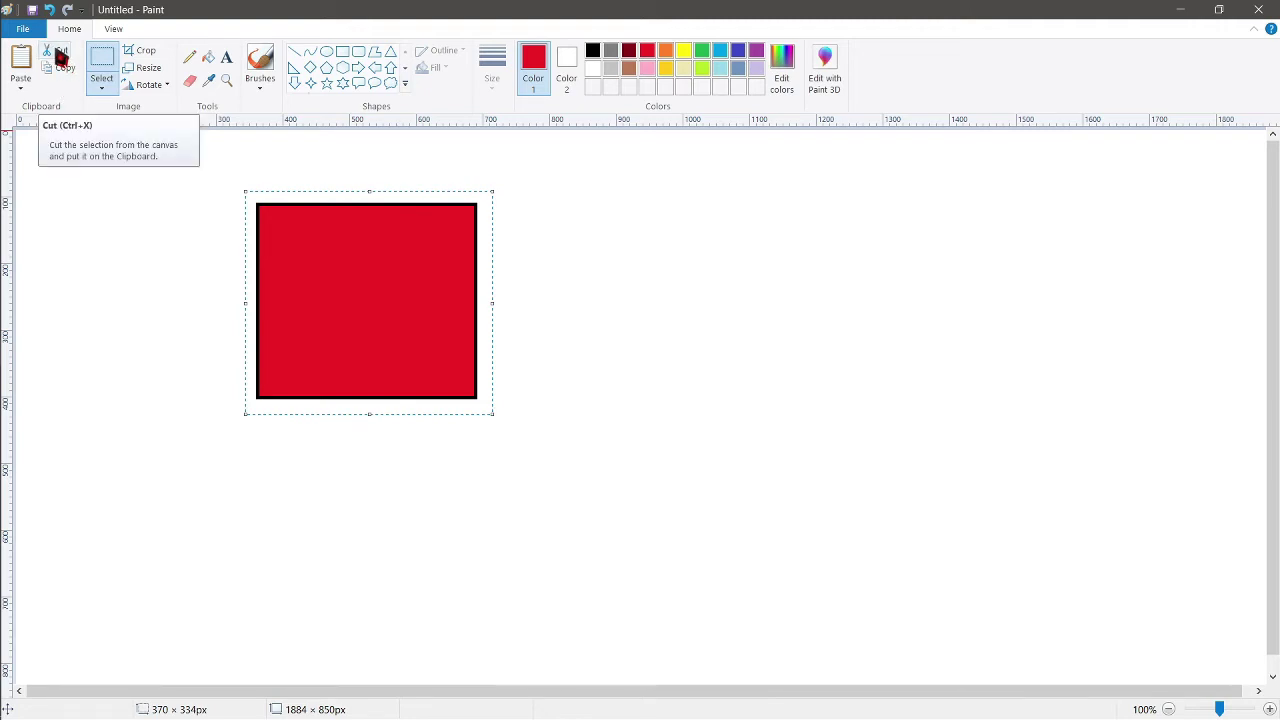
pyautogui.click(61, 61)
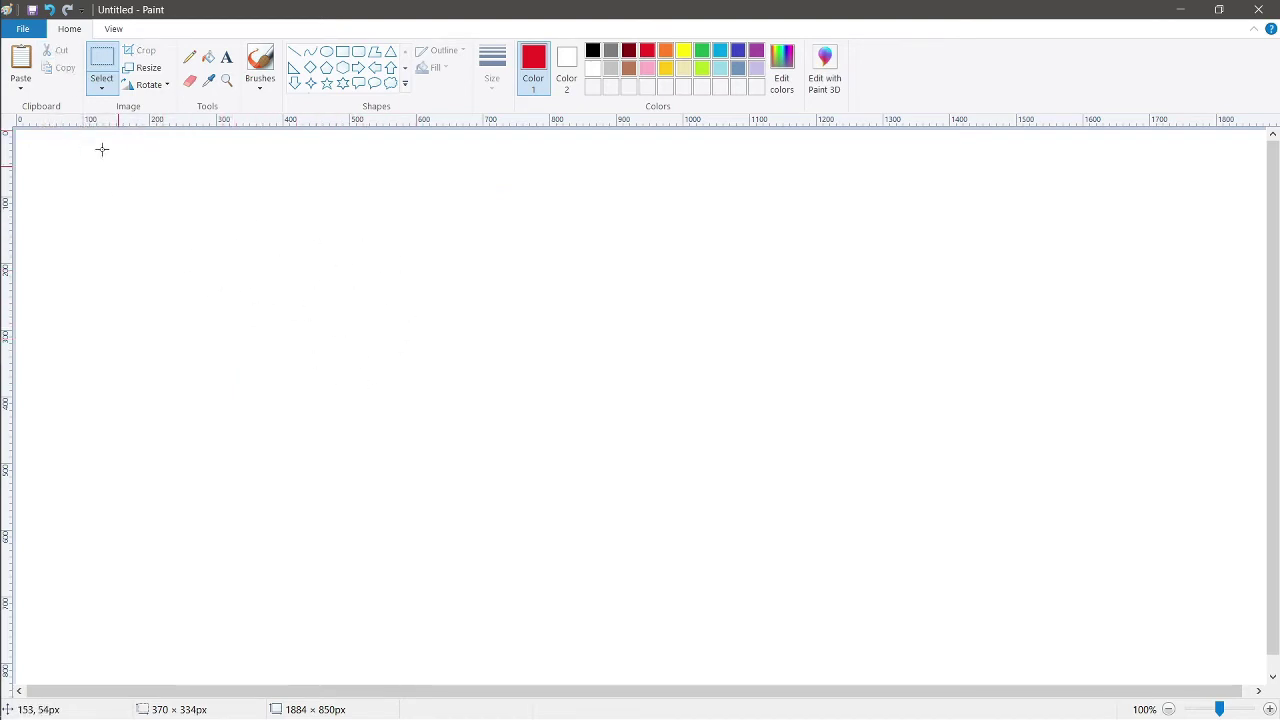
# - Paste three red squares: one at upper right, one below it, one to its left
pyautogui.click(22, 62)
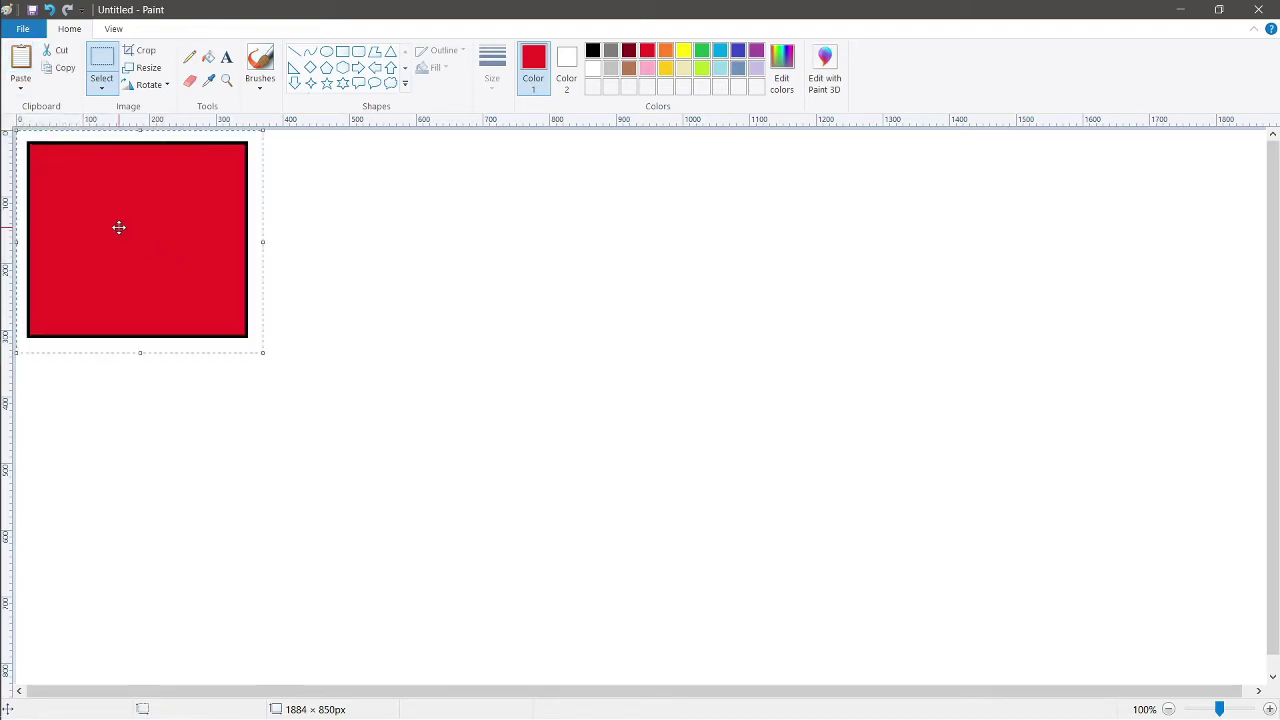
pyautogui.moveTo(118, 227)
pyautogui.mouseDown()
pyautogui.moveTo(817, 277)
pyautogui.moveTo(1046, 269)
pyautogui.moveTo(1044, 251)
pyautogui.moveTo(1091, 237)
pyautogui.mouseUp()
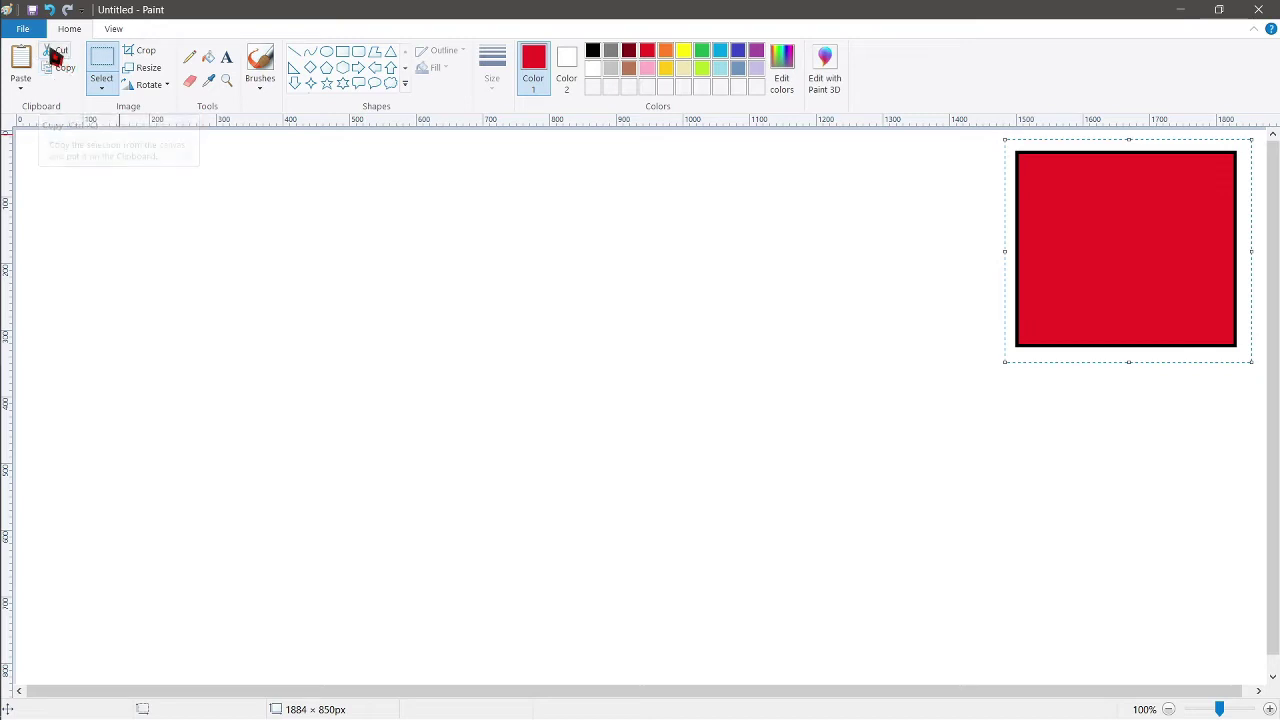
pyautogui.click(21, 76)
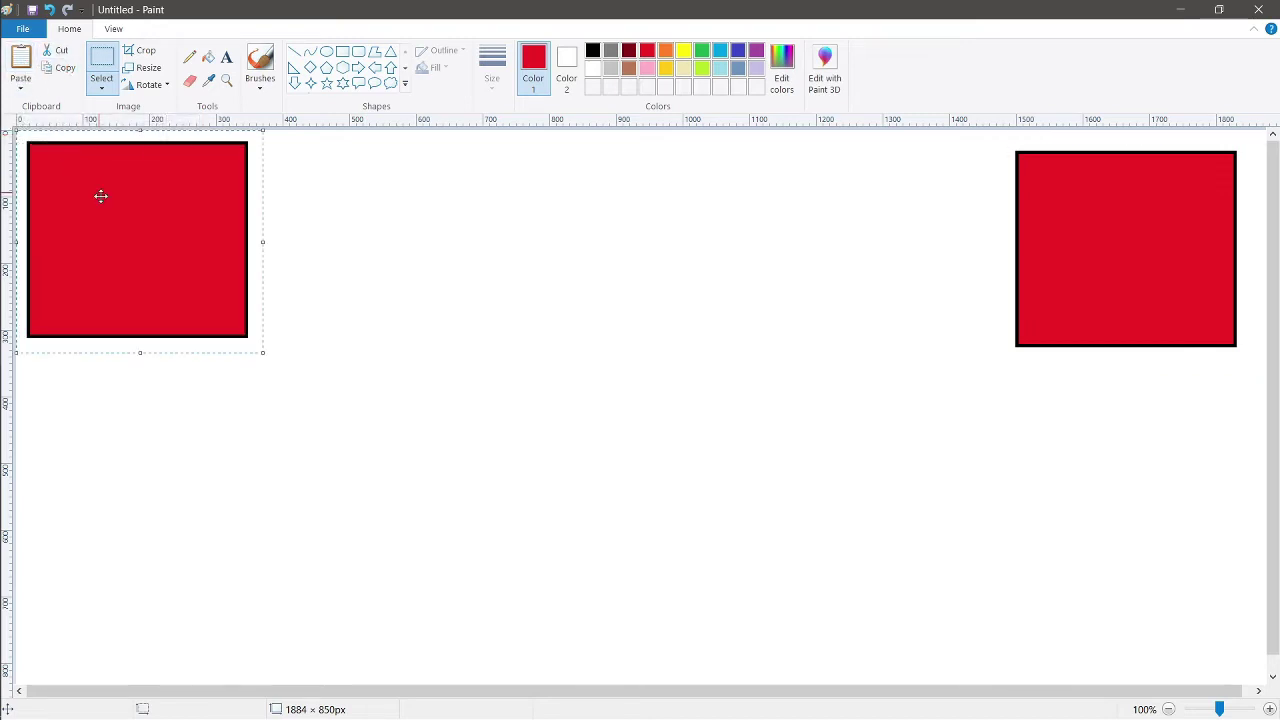
pyautogui.moveTo(204, 240)
pyautogui.mouseDown()
pyautogui.moveTo(749, 337)
pyautogui.moveTo(1077, 489)
pyautogui.moveTo(1109, 451)
pyautogui.mouseUp()
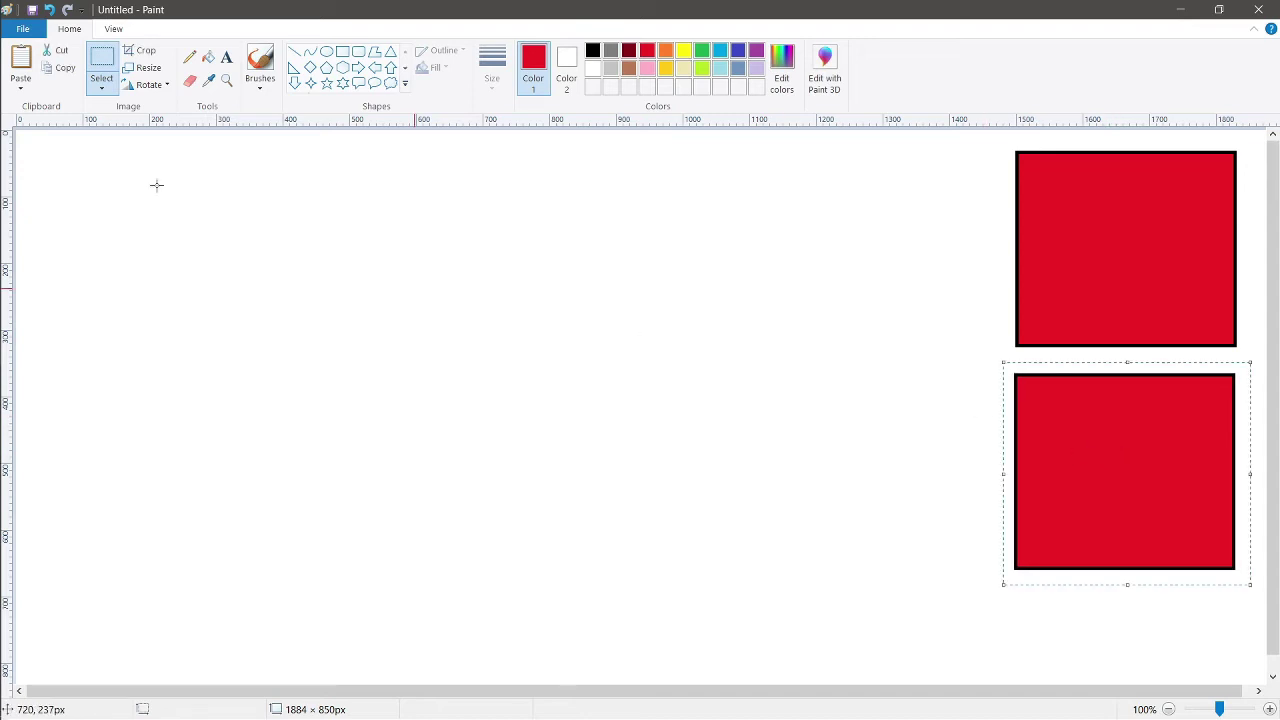
pyautogui.click(21, 65)
pyautogui.moveTo(145, 241)
pyautogui.mouseDown()
pyautogui.moveTo(563, 289)
pyautogui.moveTo(843, 271)
pyautogui.moveTo(877, 254)
pyautogui.mouseUp()
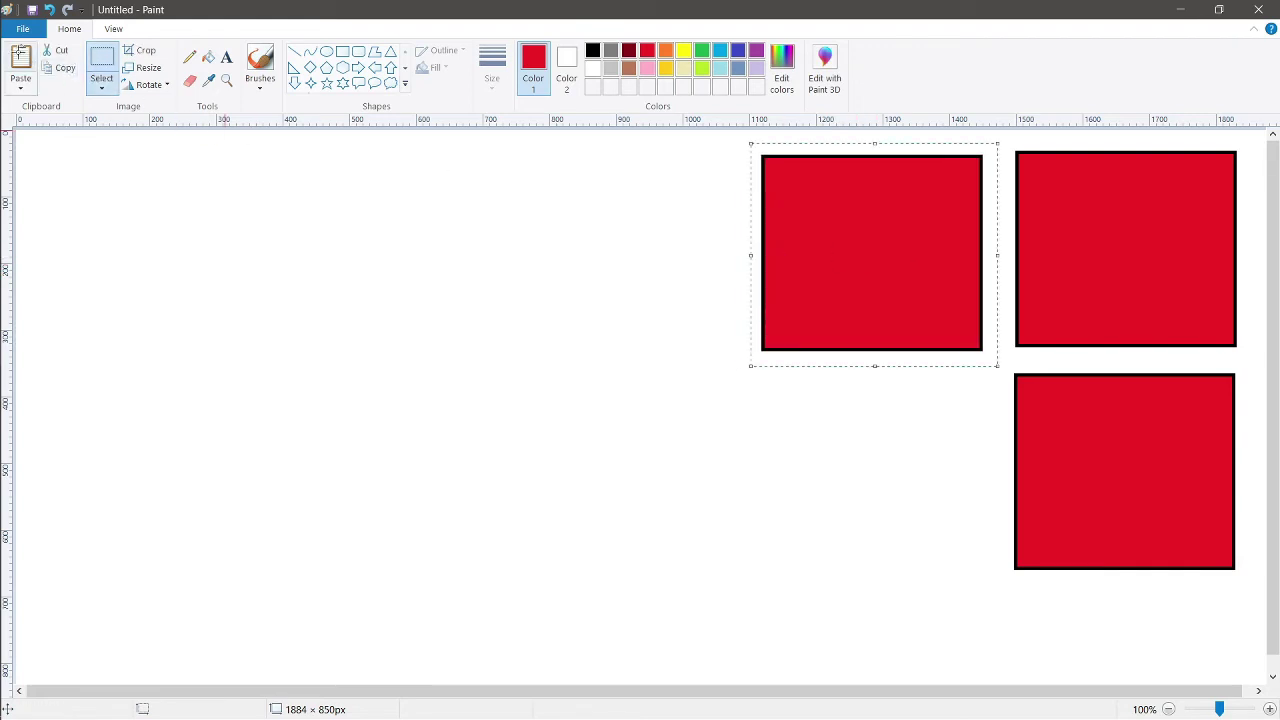
# - Paste three more red squares to fill the two rows of three, then deselect
pyautogui.click(21, 65)
pyautogui.moveTo(163, 233)
pyautogui.mouseDown()
pyautogui.moveTo(774, 509)
pyautogui.moveTo(929, 511)
pyautogui.moveTo(894, 489)
pyautogui.moveTo(898, 477)
pyautogui.mouseUp()
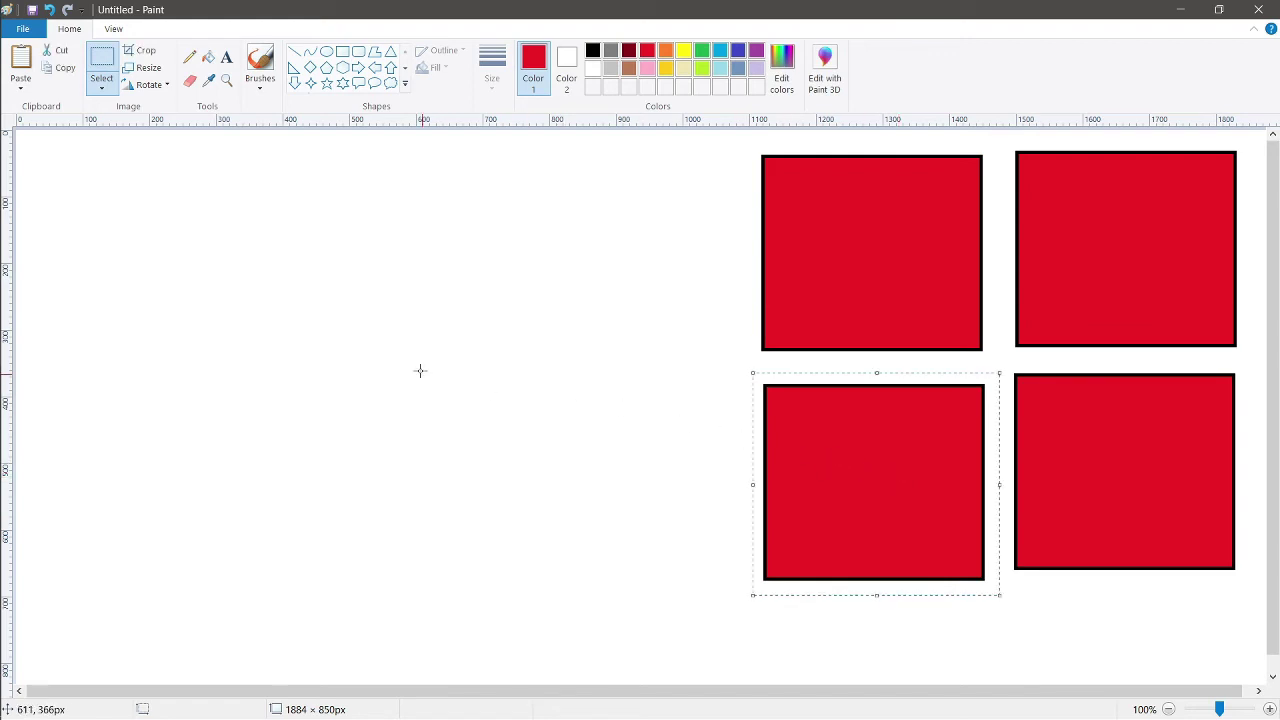
pyautogui.click(21, 65)
pyautogui.moveTo(110, 210)
pyautogui.mouseDown()
pyautogui.moveTo(619, 265)
pyautogui.moveTo(607, 232)
pyautogui.mouseUp()
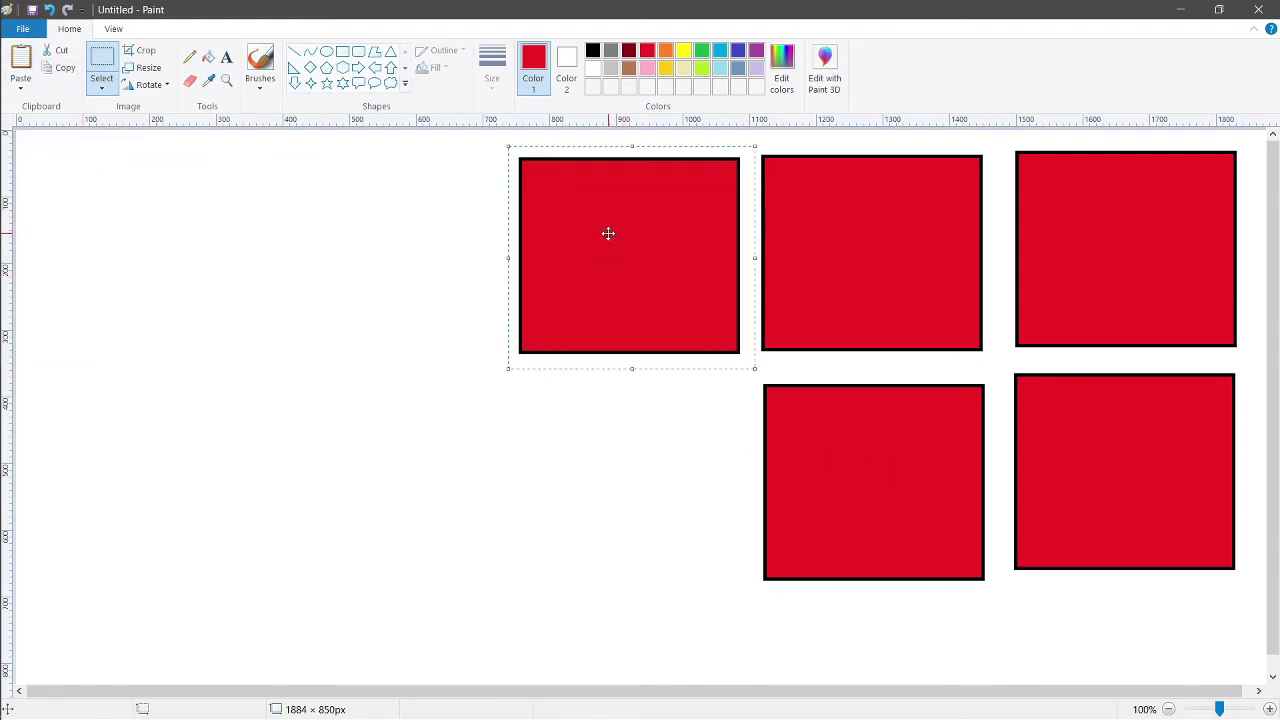
pyautogui.click(21, 65)
pyautogui.moveTo(163, 237)
pyautogui.mouseDown()
pyautogui.moveTo(446, 494)
pyautogui.moveTo(603, 499)
pyautogui.moveTo(623, 471)
pyautogui.moveTo(632, 481)
pyautogui.mouseUp()
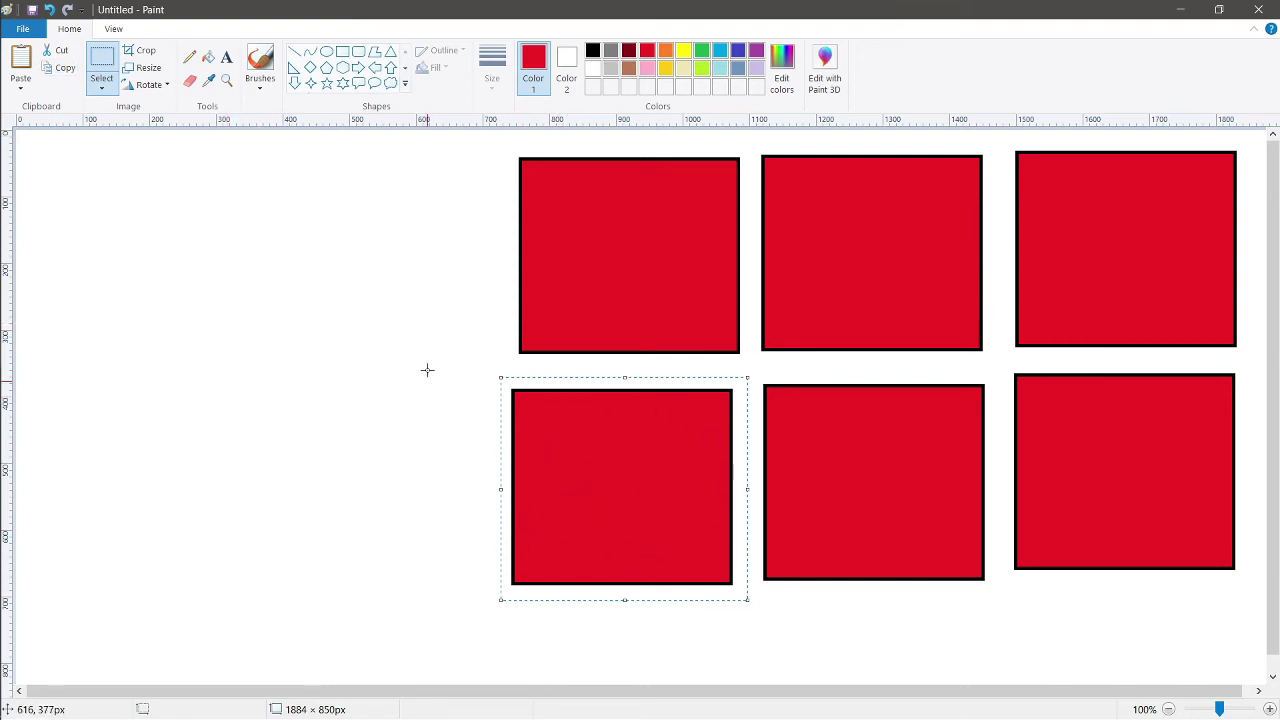
pyautogui.click(686, 311)
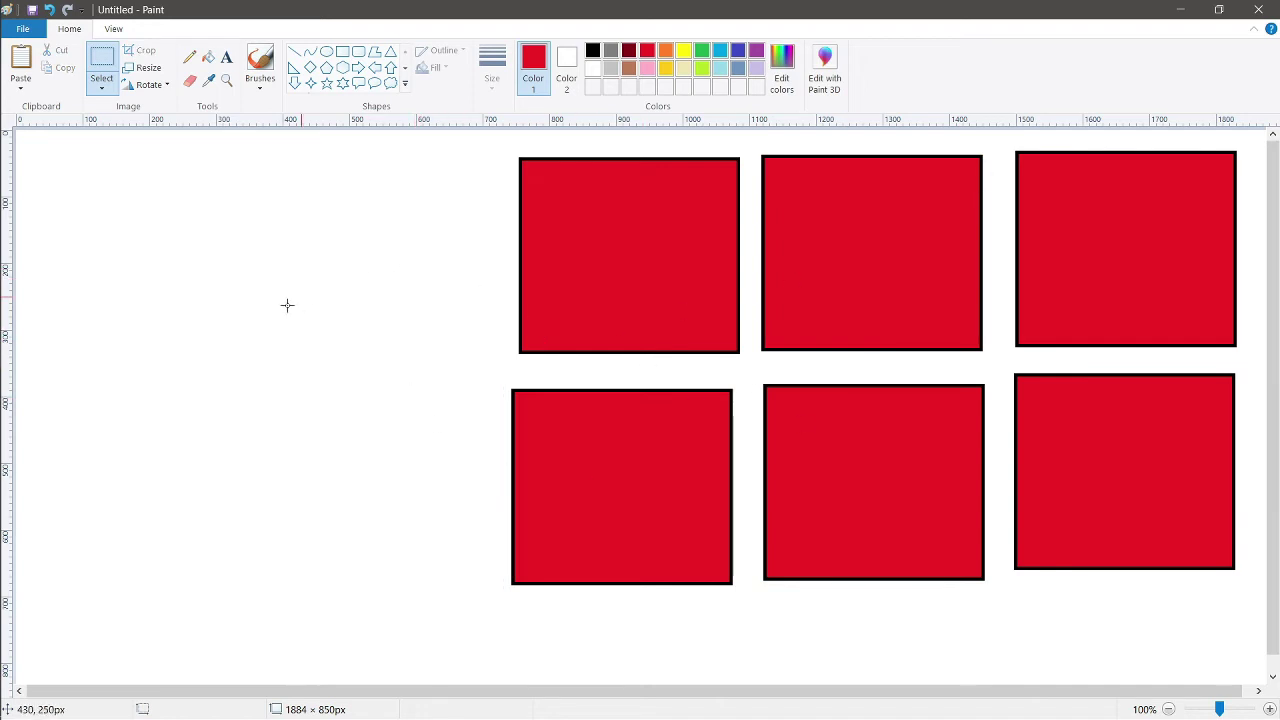
# - Create a new image from the File menu, choosing Don't Save for the square drawing
pyautogui.click(24, 30)
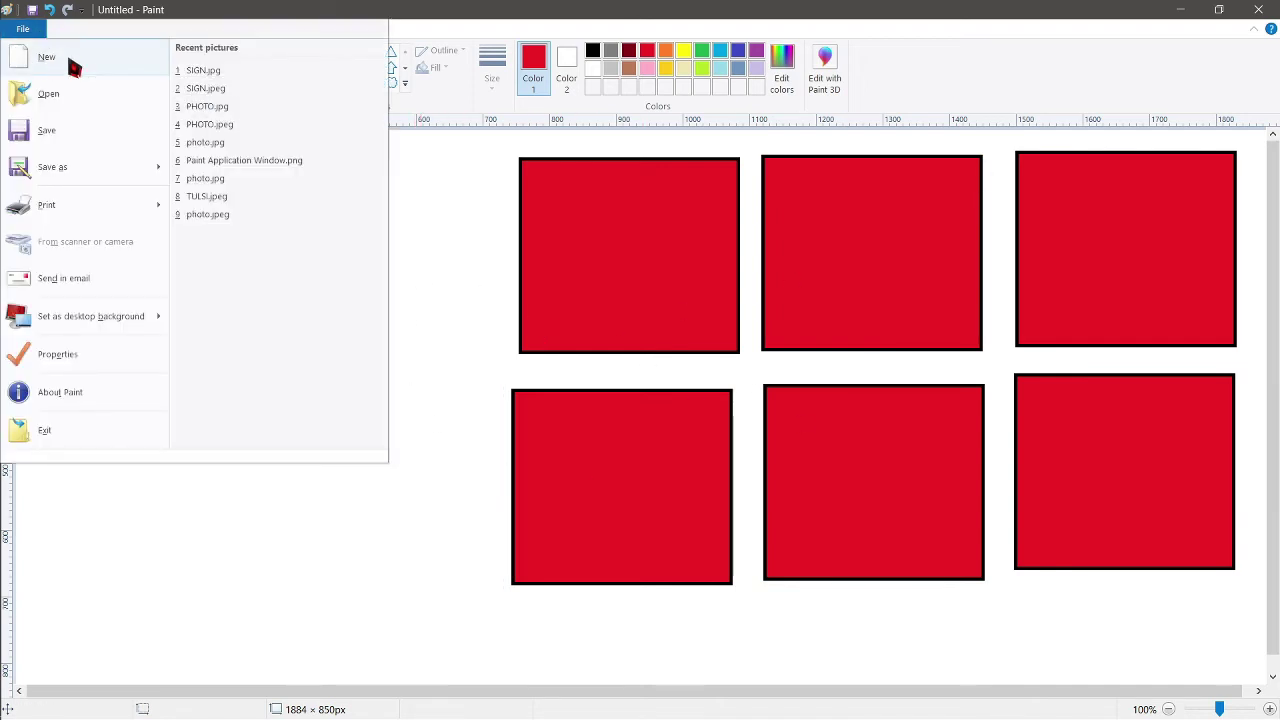
pyautogui.click(68, 58)
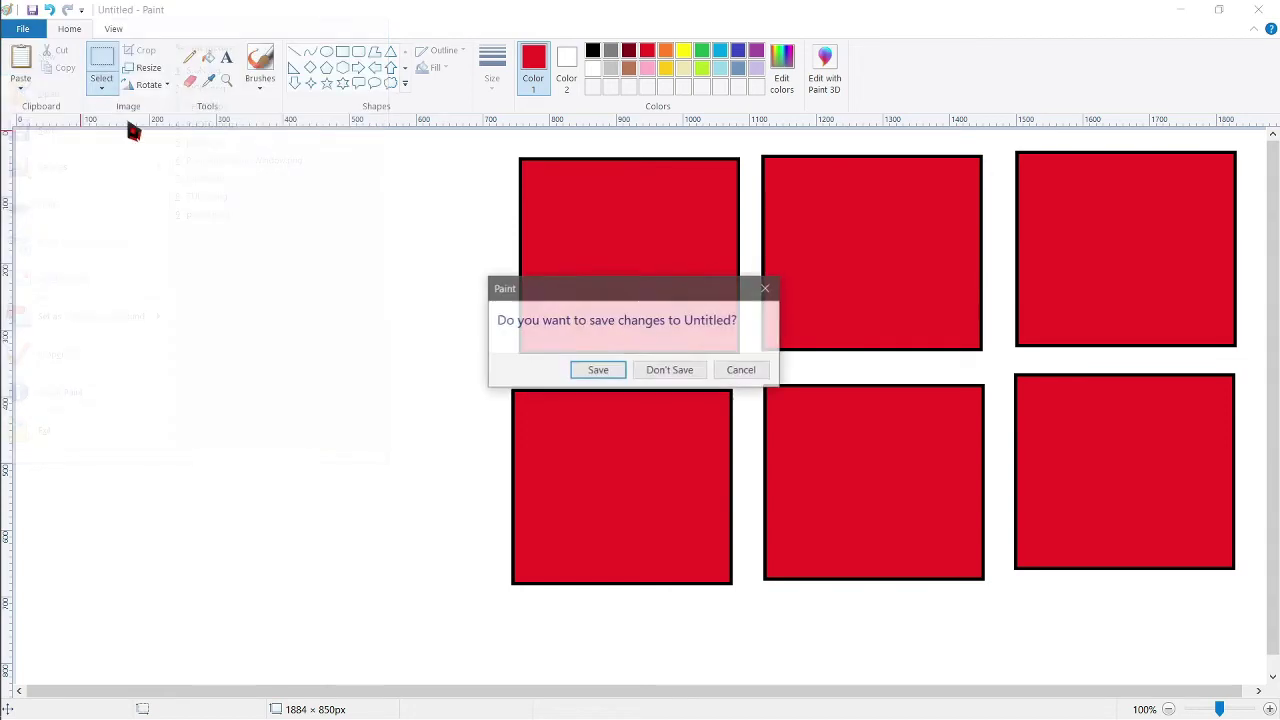
pyautogui.click(664, 374)
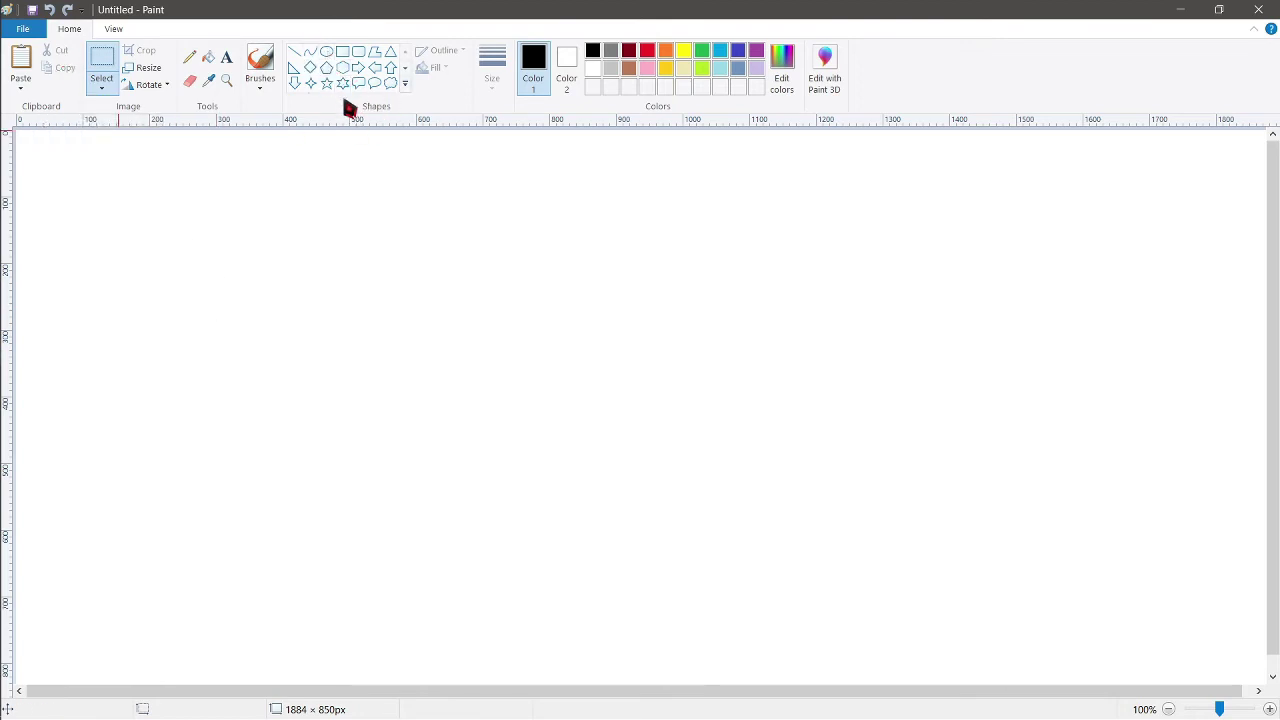
# - Draw a black-outlined pentagon, about 329 × 332px, and fill it with green
pyautogui.click(326, 68)
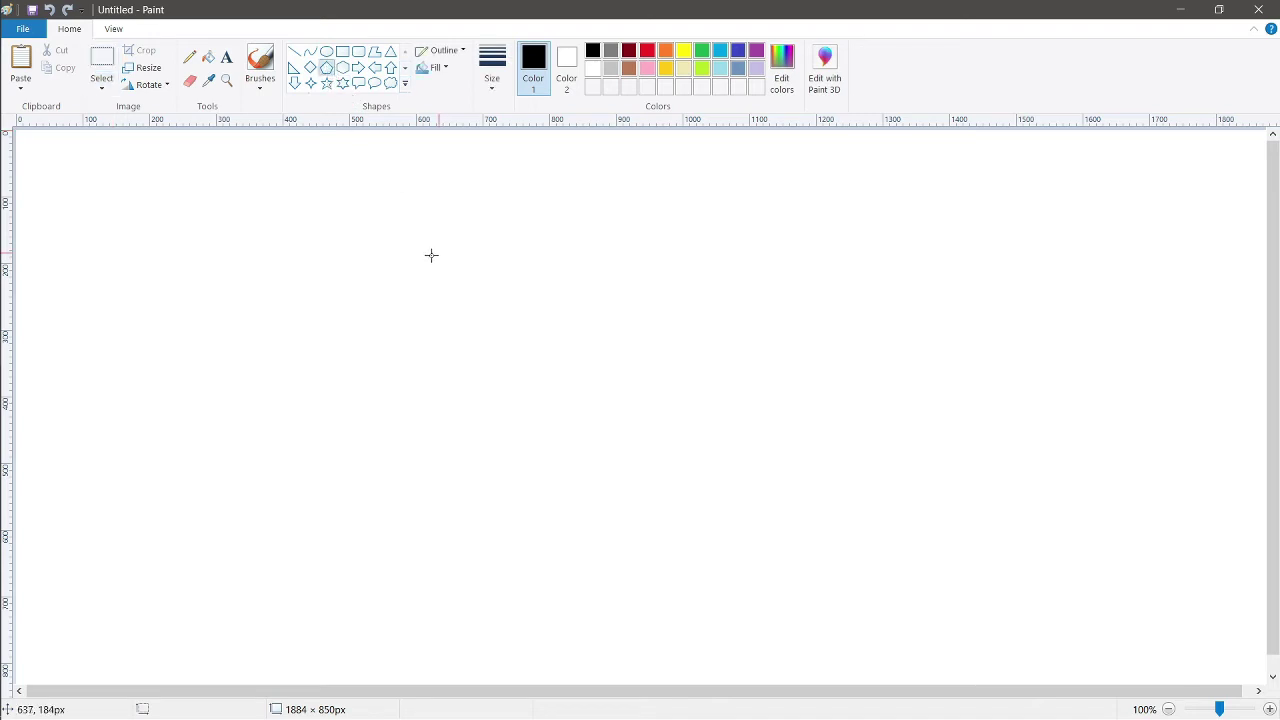
pyautogui.moveTo(298, 196); pyautogui.dragTo(506, 414)
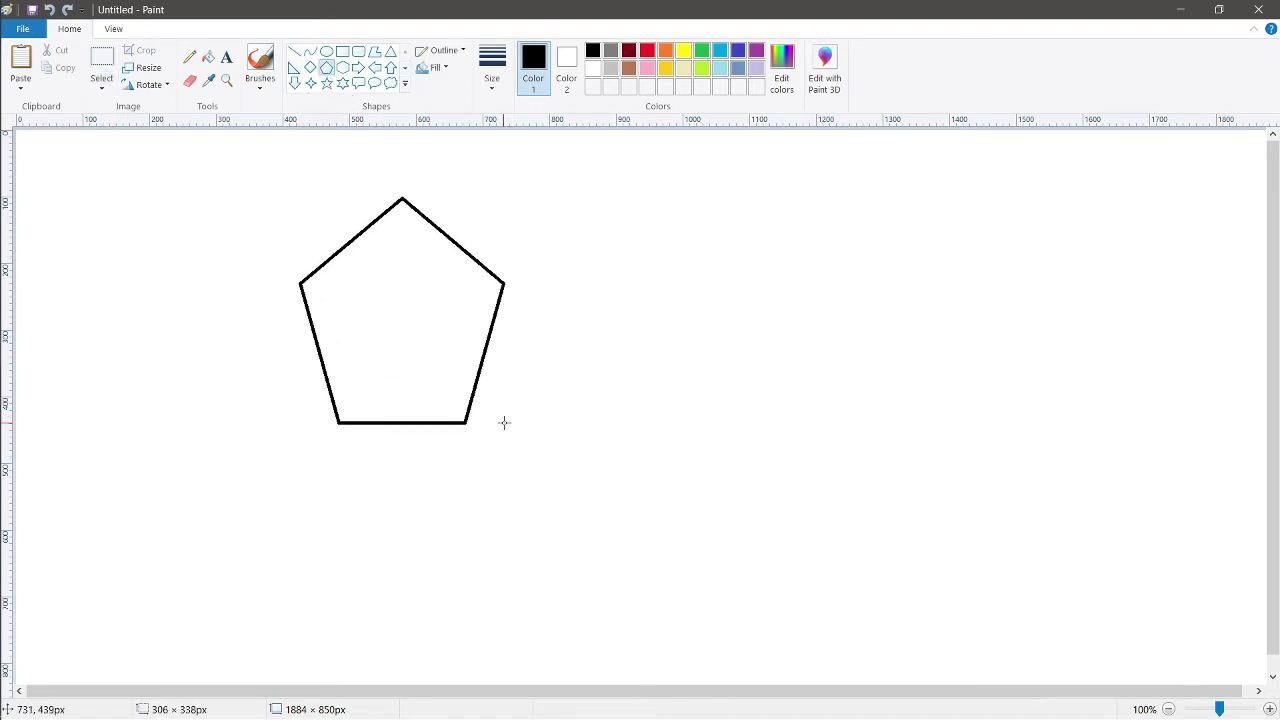
pyautogui.moveTo(504, 422); pyautogui.dragTo(519, 419)
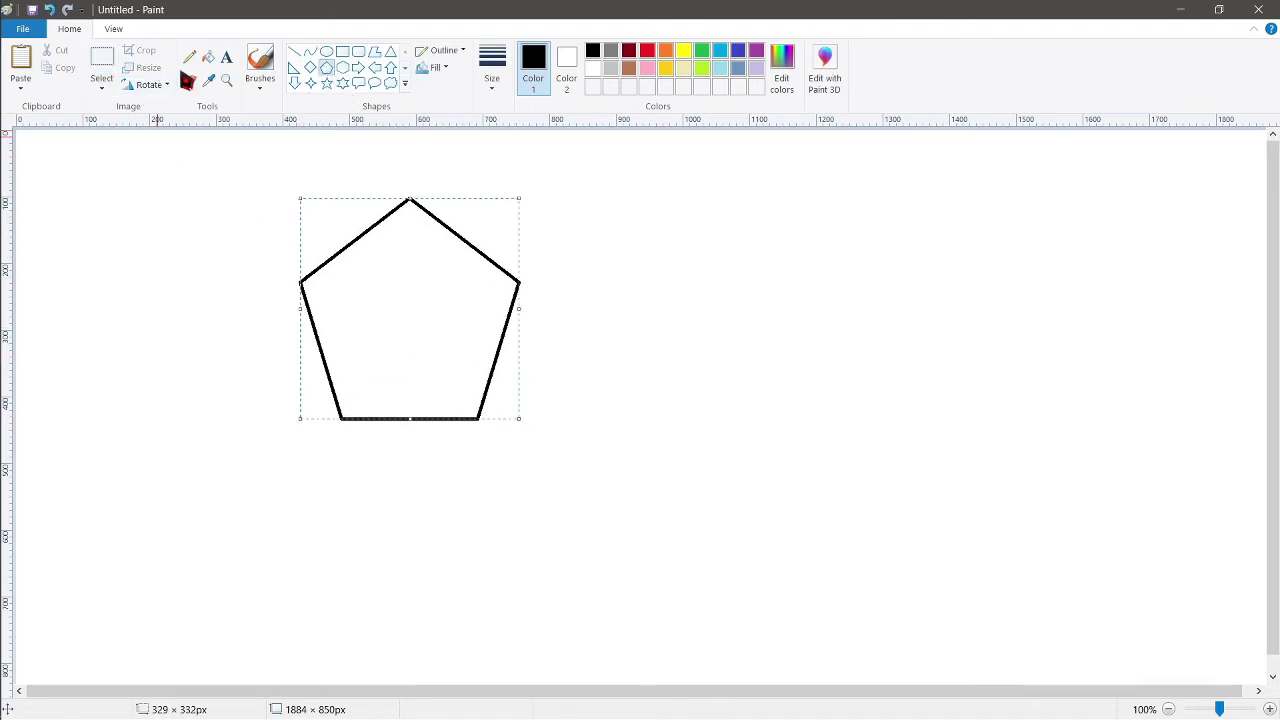
pyautogui.click(208, 57)
pyautogui.click(702, 51)
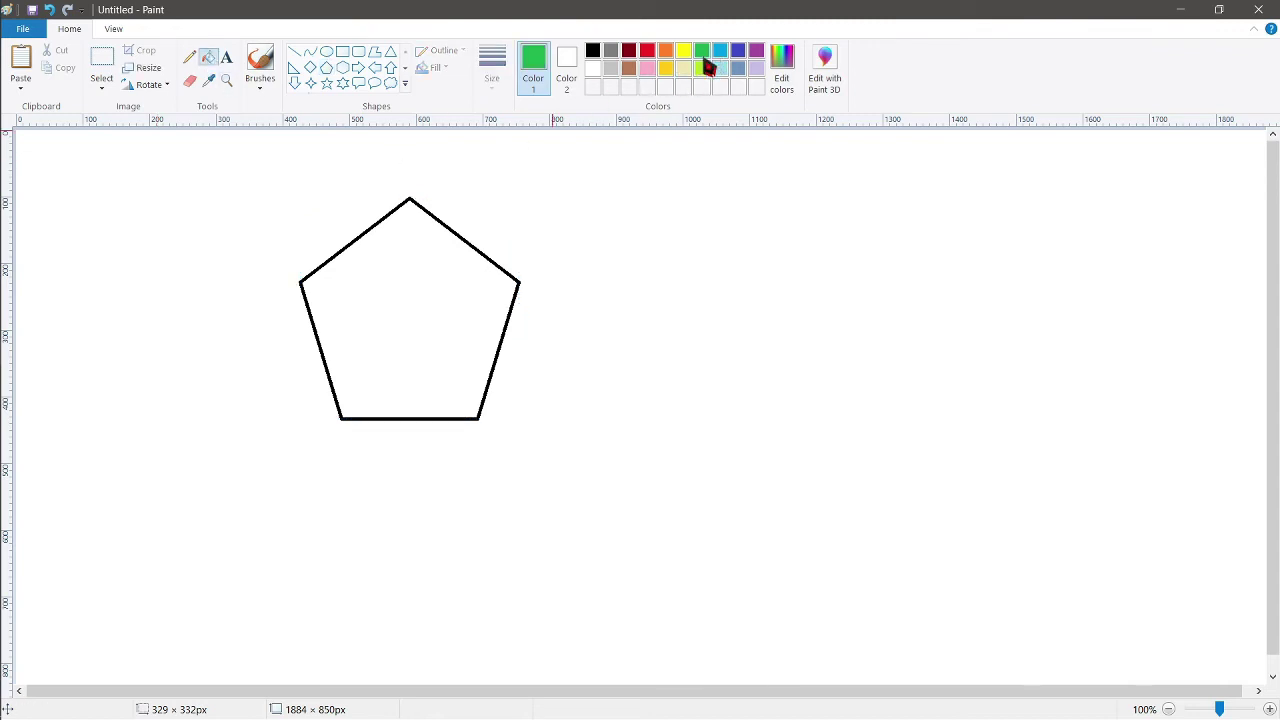
pyautogui.click(409, 302)
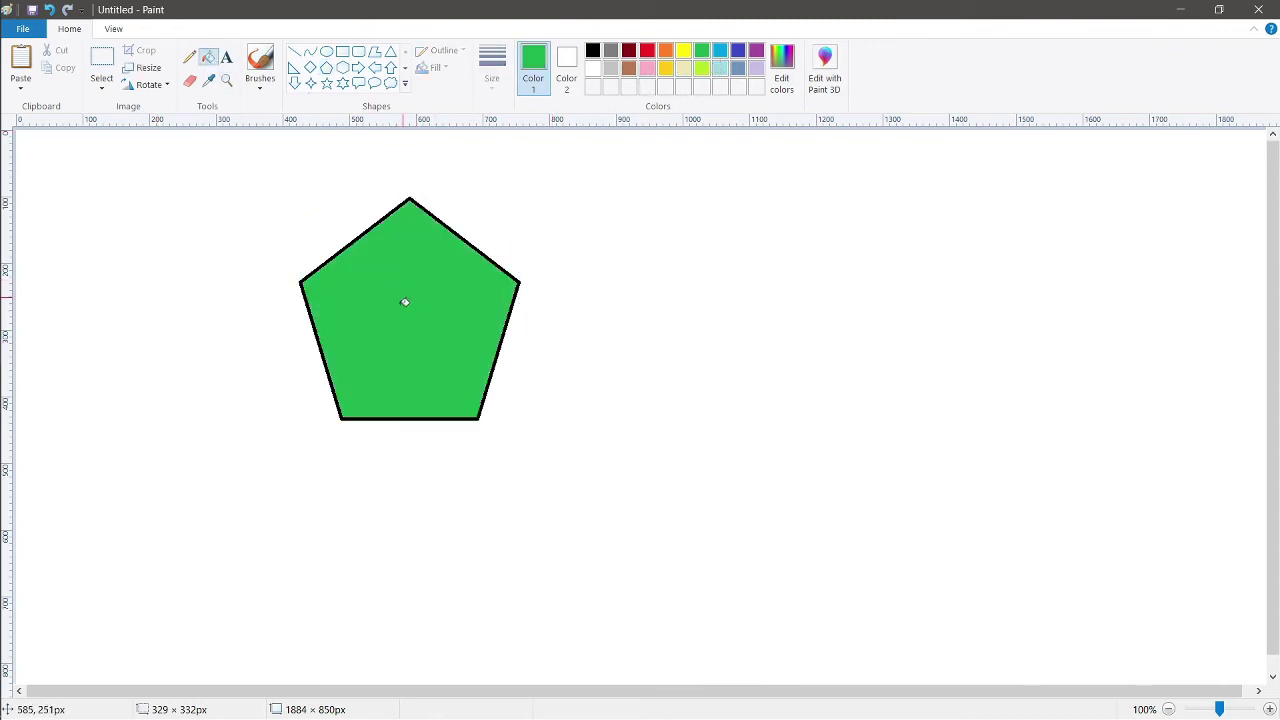
pyautogui.click(104, 60)
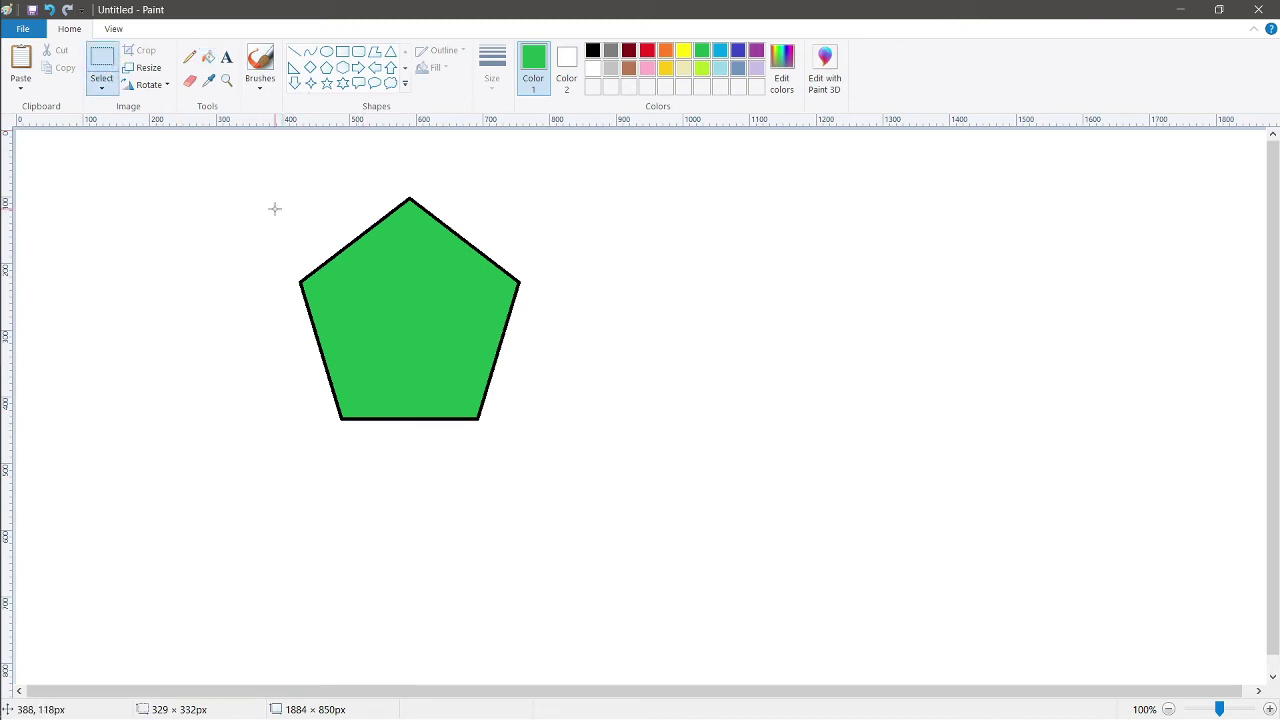
# - Select the pentagon, move it to the upper right, and paste a copy beside it
pyautogui.moveTo(279, 172); pyautogui.dragTo(373, 397)
pyautogui.moveTo(543, 455); pyautogui.dragTo(543, 455)
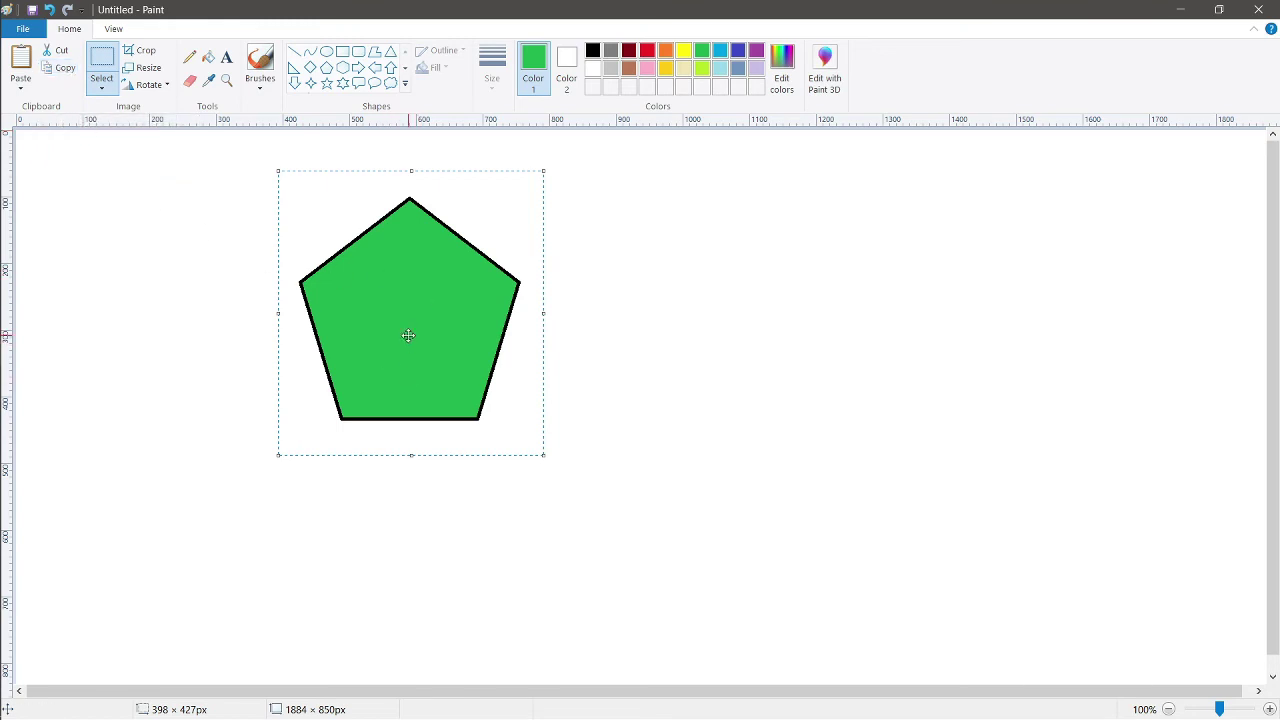
pyautogui.moveTo(390, 313); pyautogui.dragTo(1100, 260)
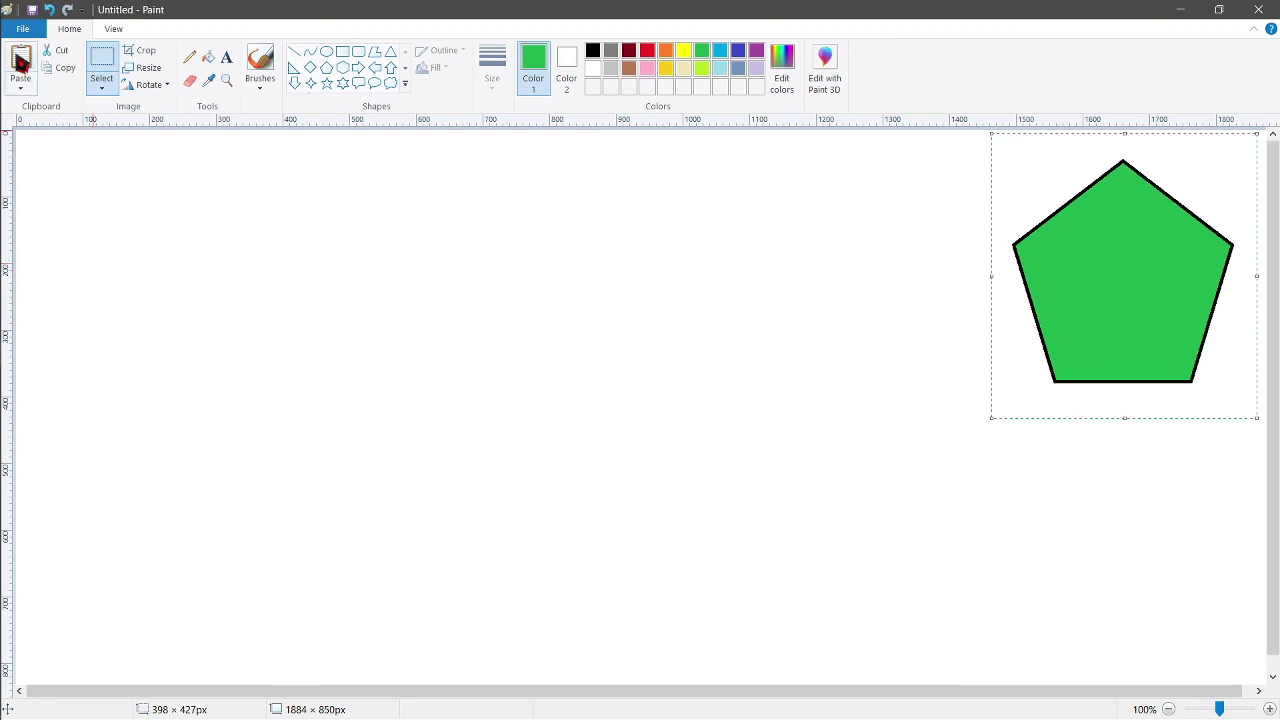
pyautogui.hotkey('ctrl', 'v')
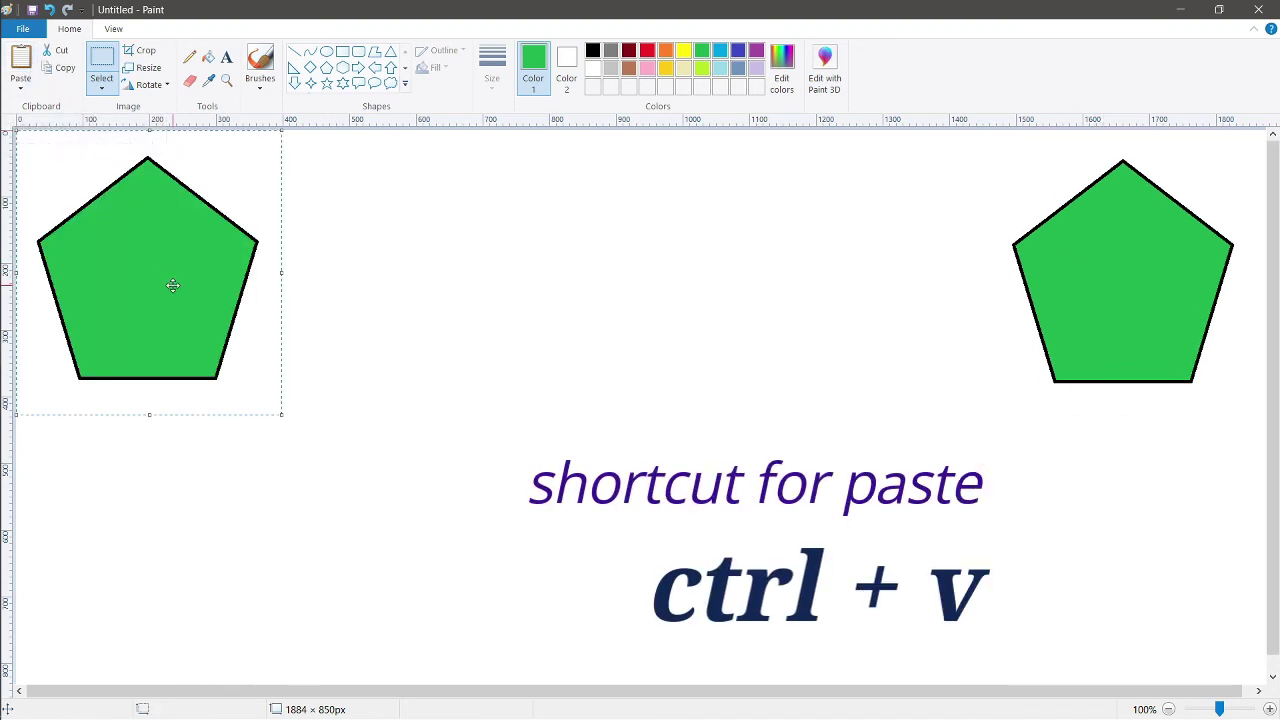
pyautogui.moveTo(171, 283); pyautogui.dragTo(889, 289)
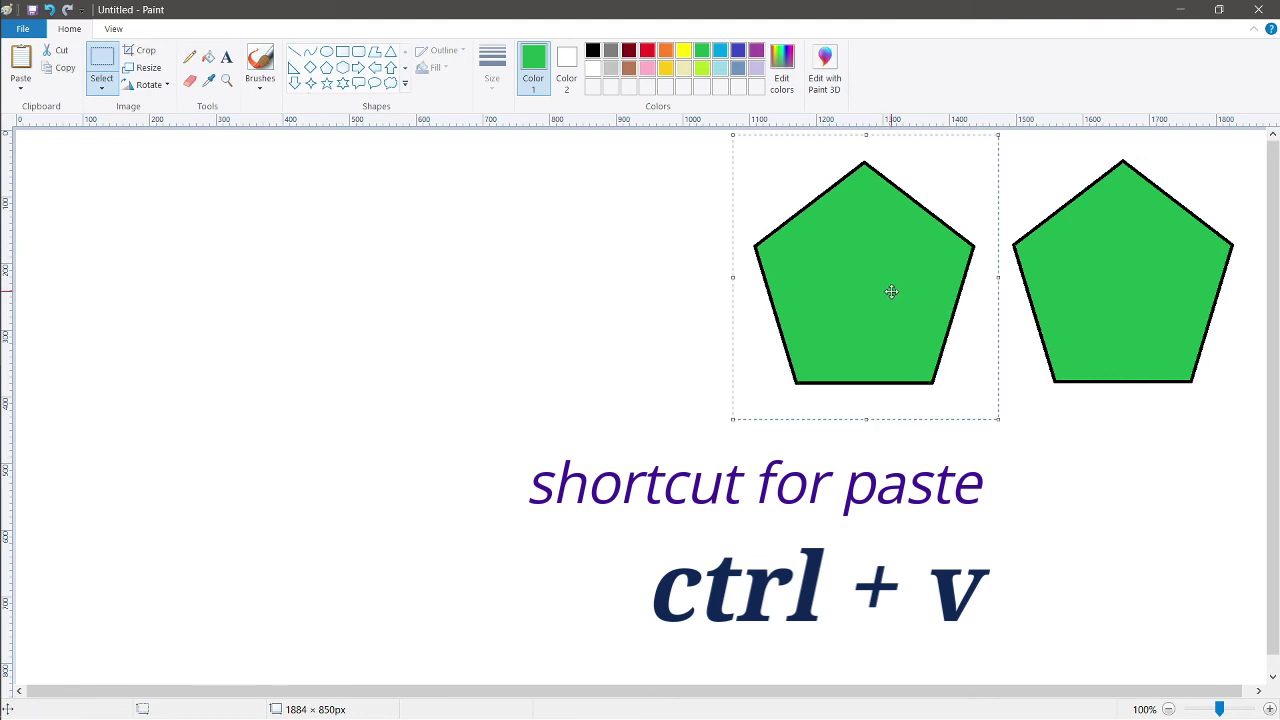
# - Paste two more pentagons into the row, then cut and re-paste the leftmost one
pyautogui.click(20, 62)
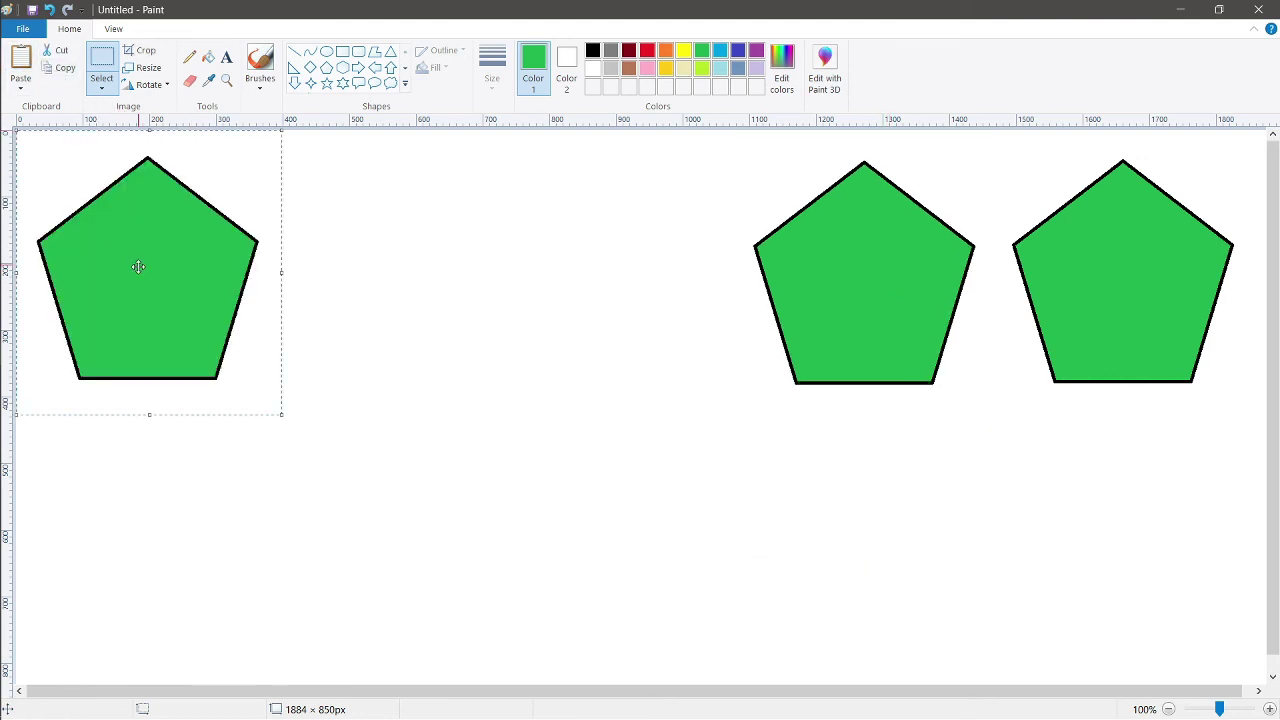
pyautogui.moveTo(169, 269)
pyautogui.mouseDown()
pyautogui.moveTo(502, 253)
pyautogui.moveTo(608, 278)
pyautogui.mouseUp()
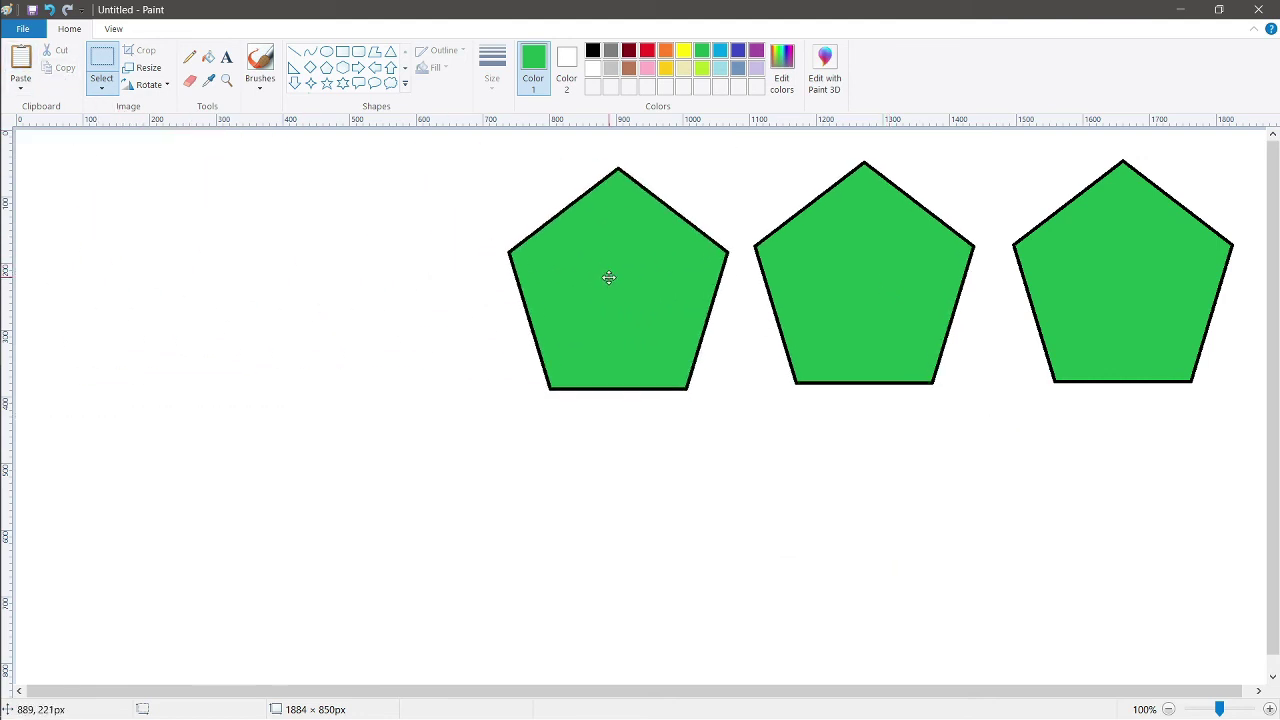
pyautogui.click(22, 66)
pyautogui.moveTo(109, 234); pyautogui.dragTo(367, 268)
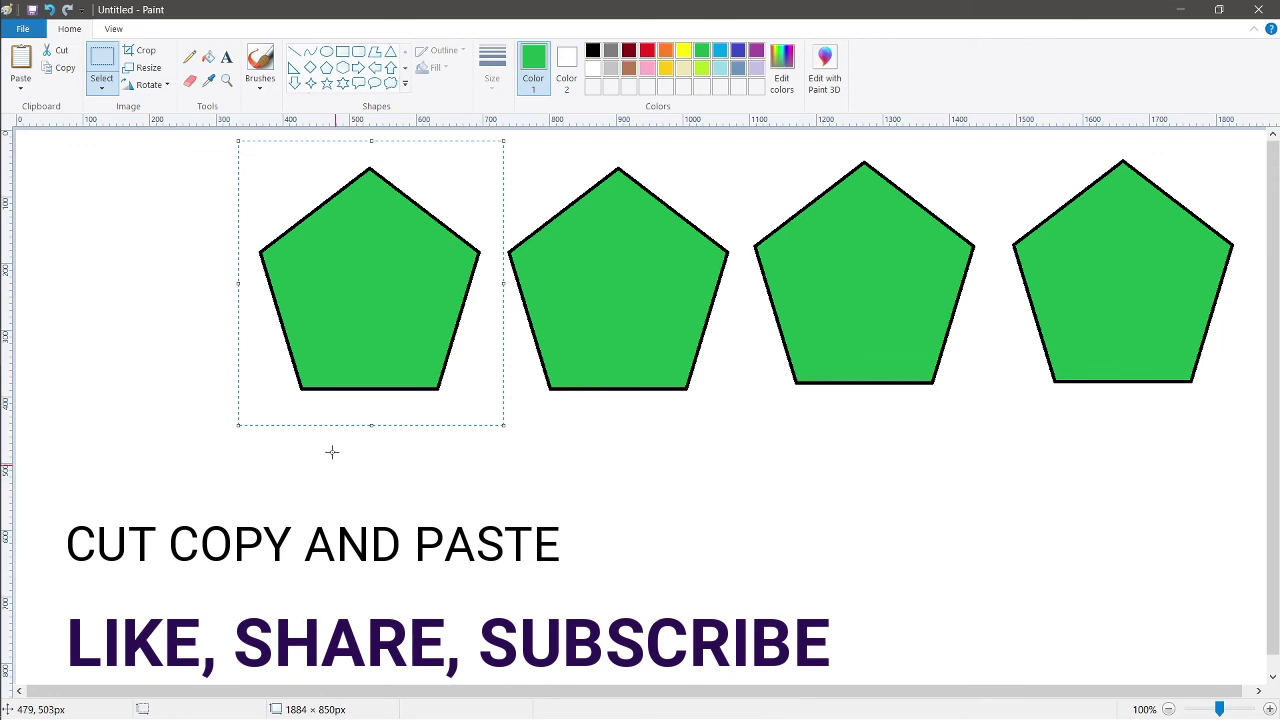
pyautogui.click(57, 52)
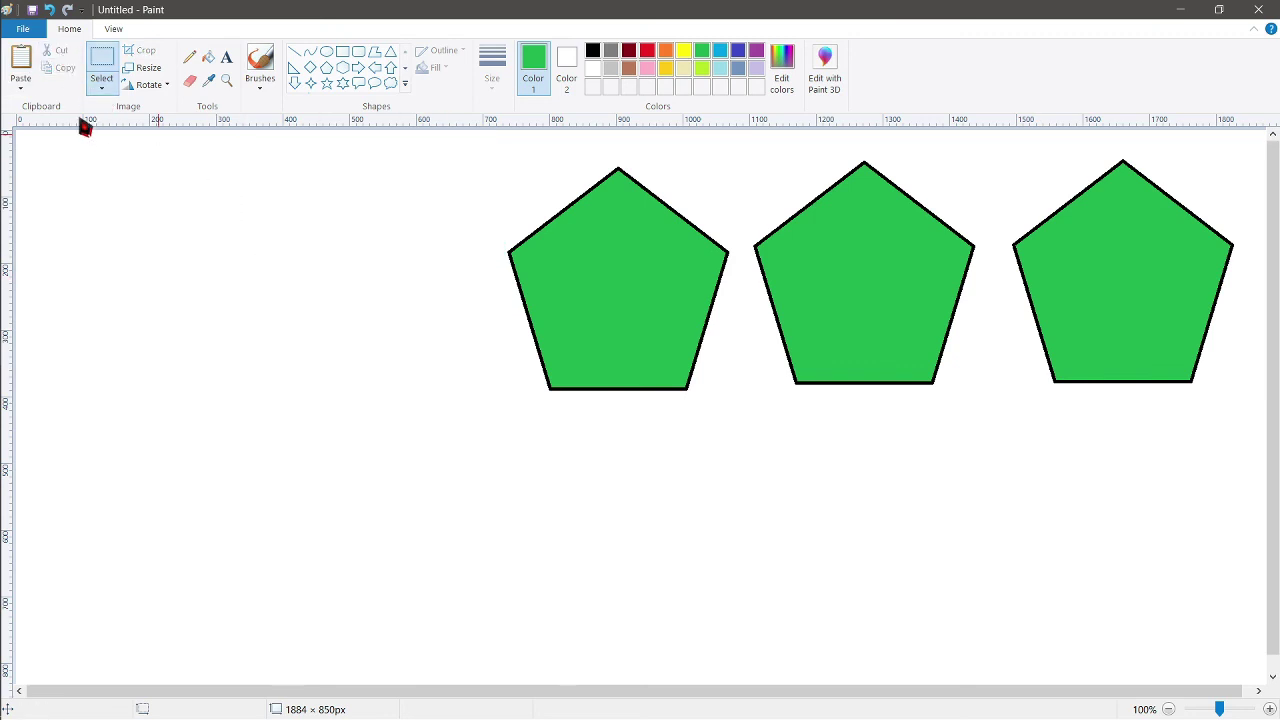
pyautogui.click(21, 60)
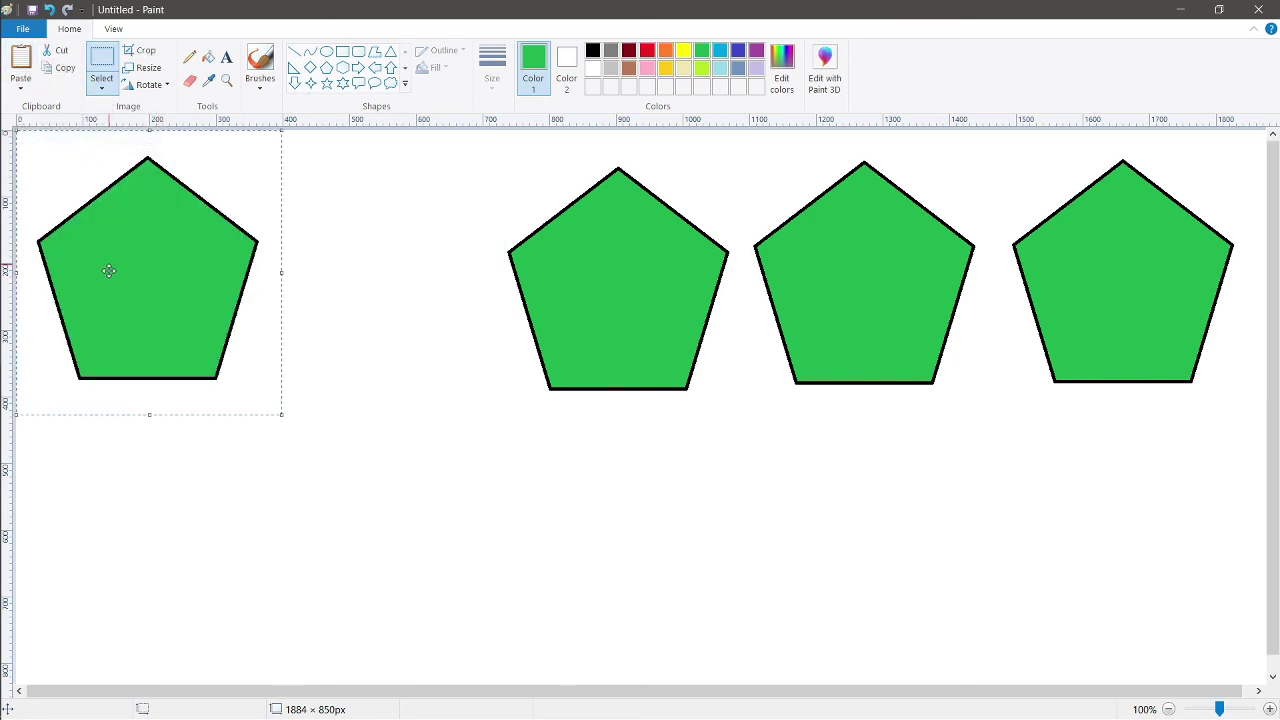
pyautogui.moveTo(109, 270)
pyautogui.mouseDown()
pyautogui.moveTo(317, 311)
pyautogui.moveTo(320, 293)
pyautogui.mouseUp()
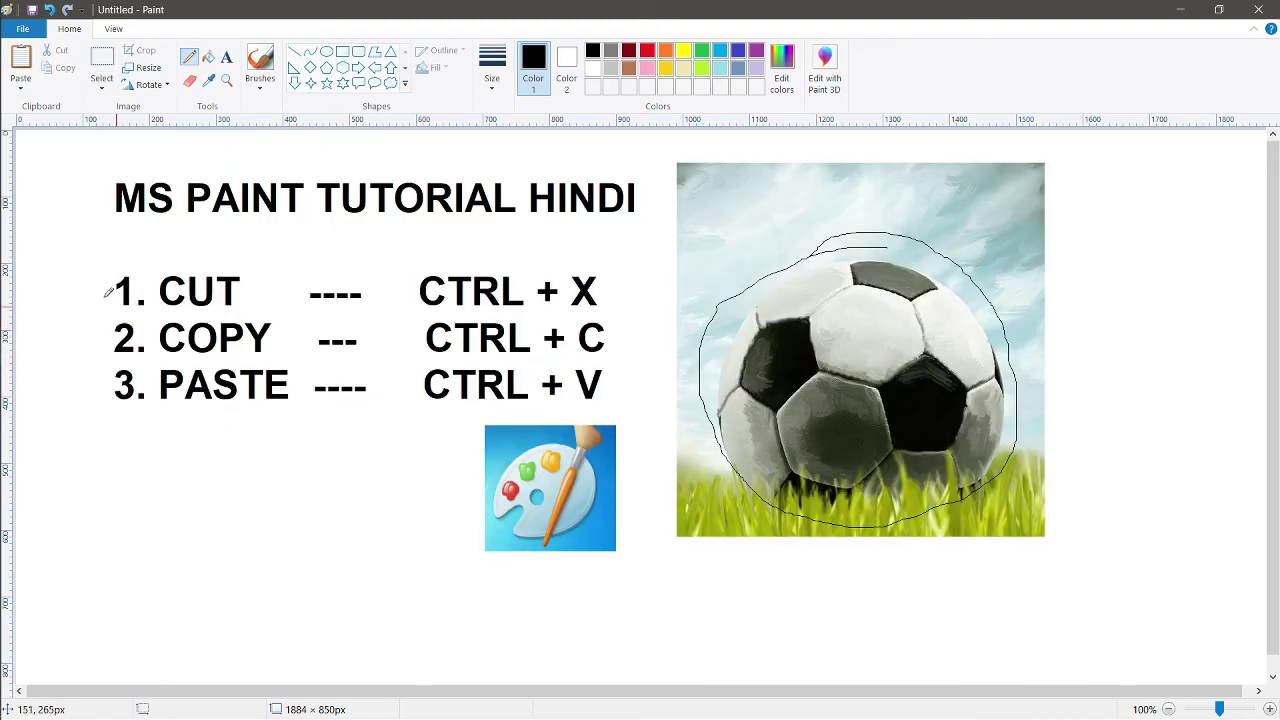
# - Draw Pencil check marks beside the CUT, COPY and PASTE items
pyautogui.moveTo(88, 292); pyautogui.dragTo(117, 284)
pyautogui.moveTo(82, 338); pyautogui.dragTo(122, 350)
pyautogui.moveTo(88, 401); pyautogui.dragTo(160, 328)
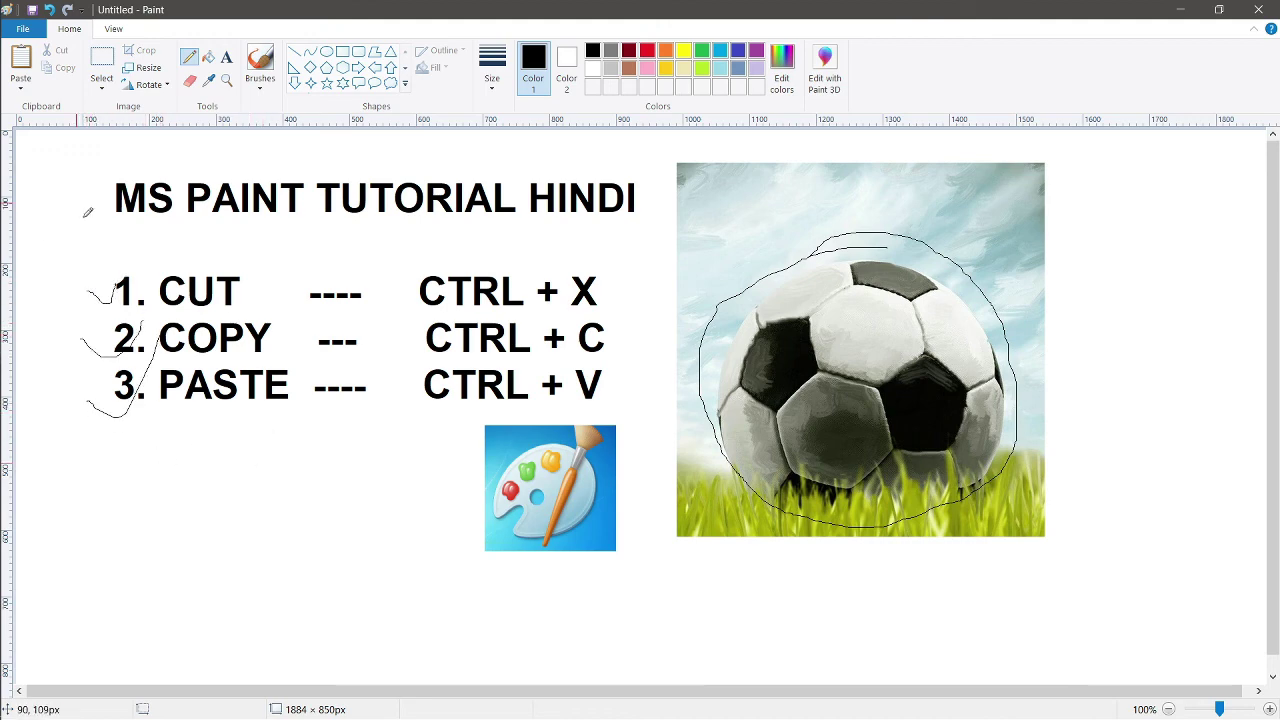